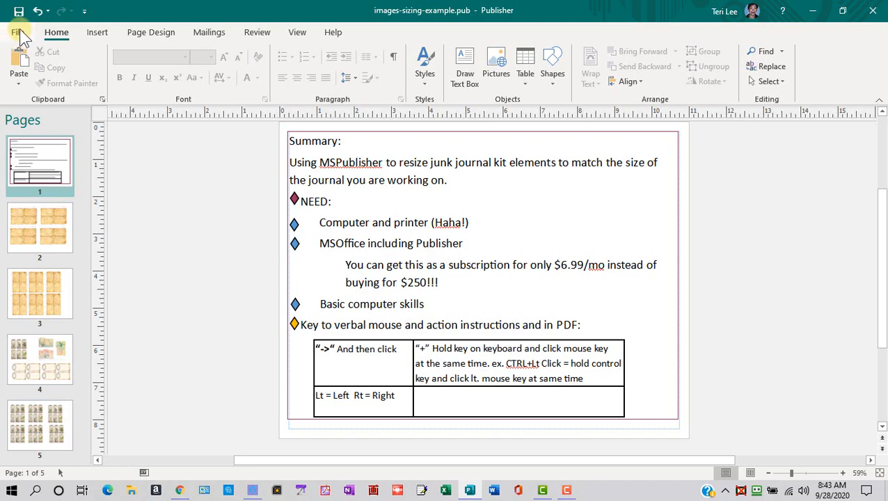
- Create a blank 11 x 8.5" publication and set its page margins to Narrow (0.25")
click(17, 33)
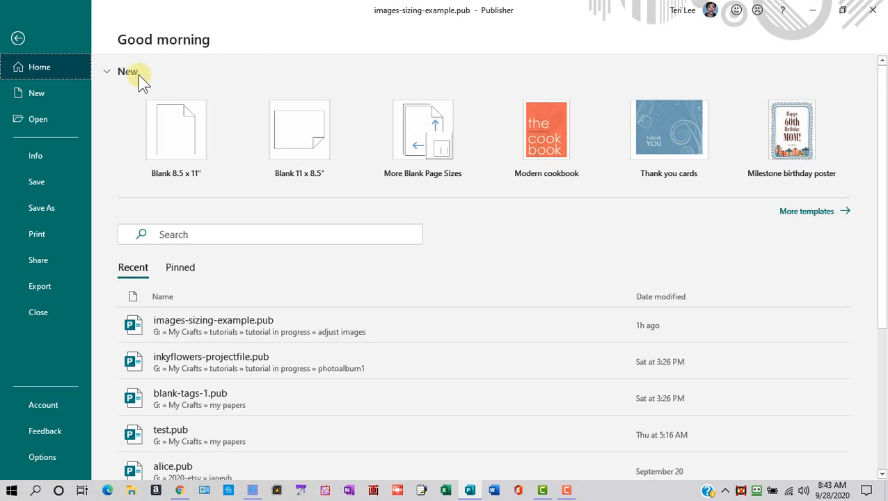
click(312, 136)
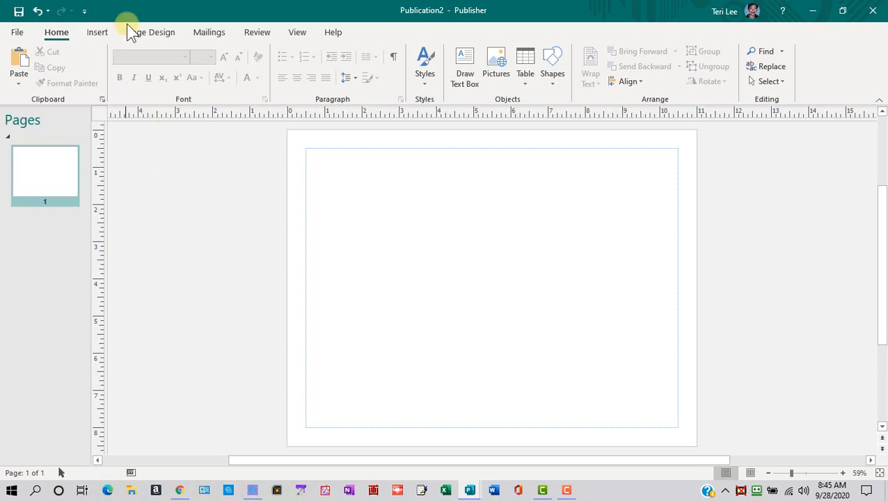
click(157, 32)
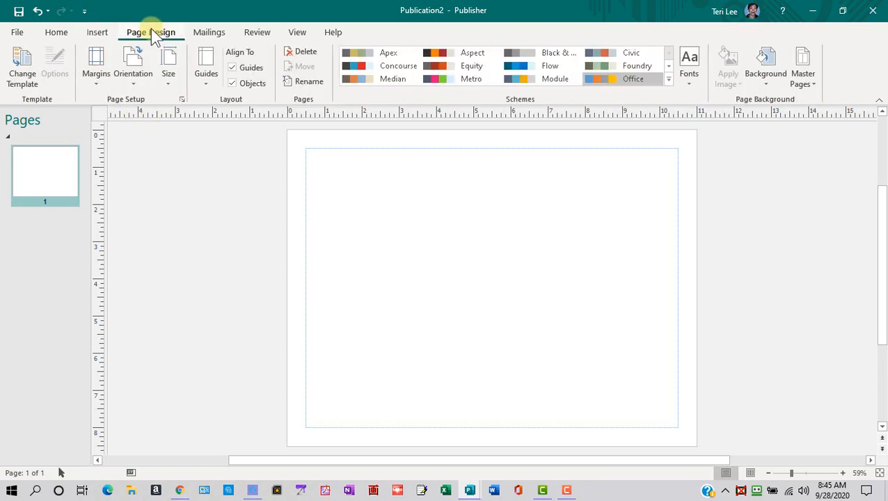
click(96, 59)
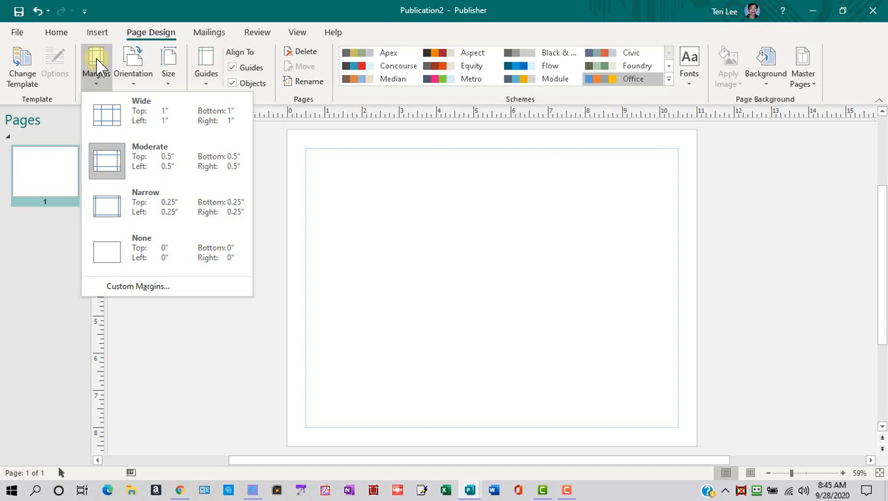
click(125, 216)
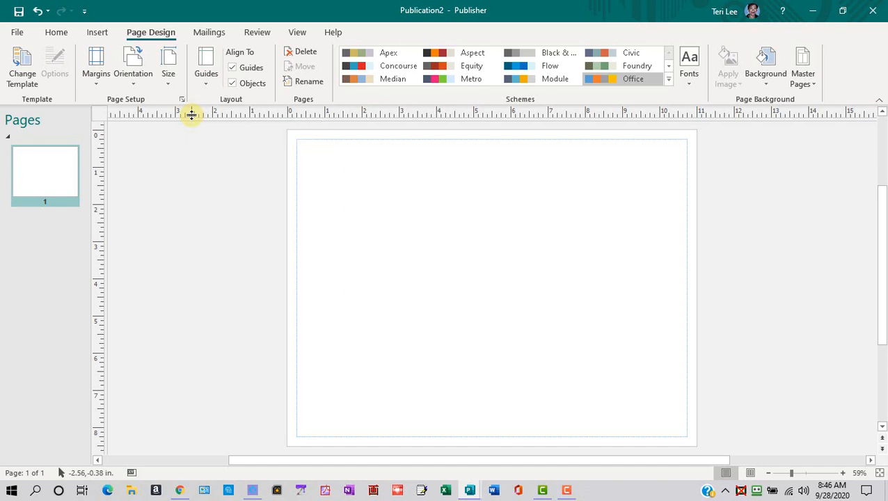
- Move the horizontal ruler down onto the page and return it above the page
drag(191, 115, 175, 212)
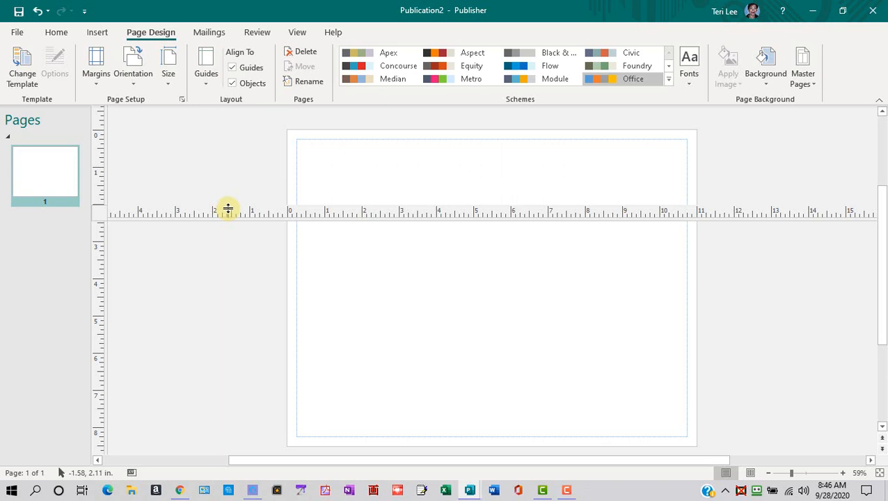
drag(228, 209, 258, 99)
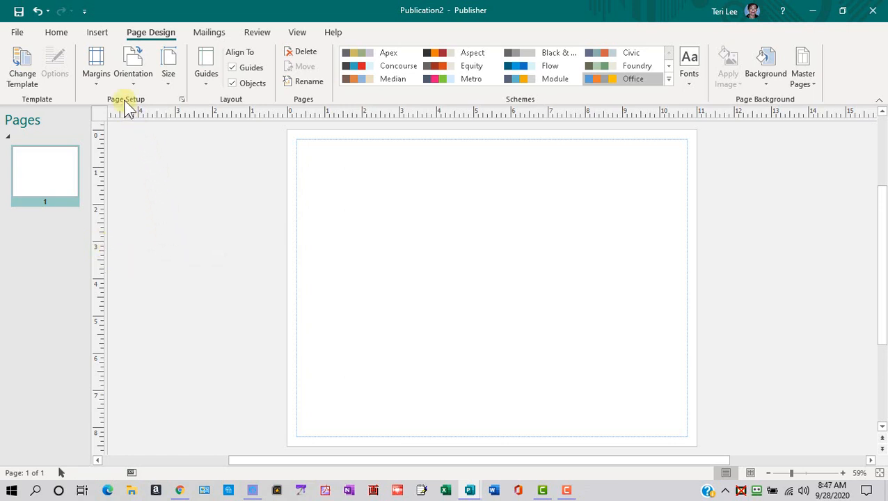
- Add a horizontal ruler guide and shift it slightly lower, close to the vertical middle of the page
click(203, 70)
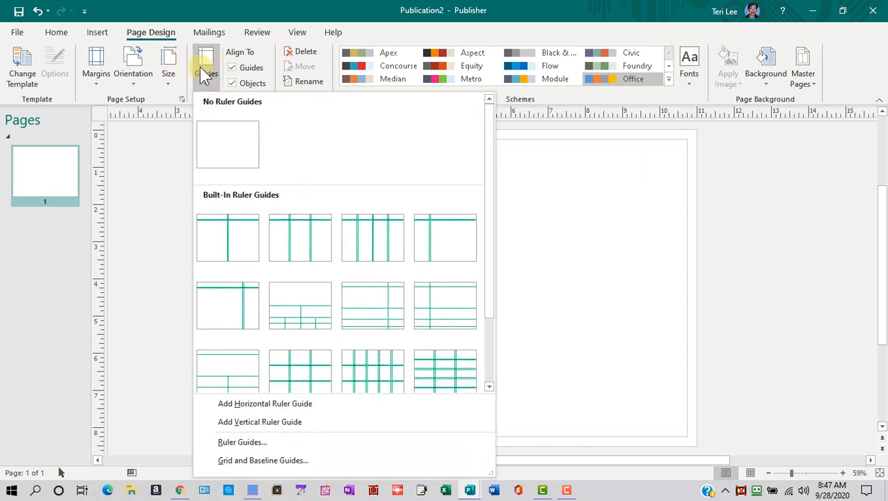
click(283, 404)
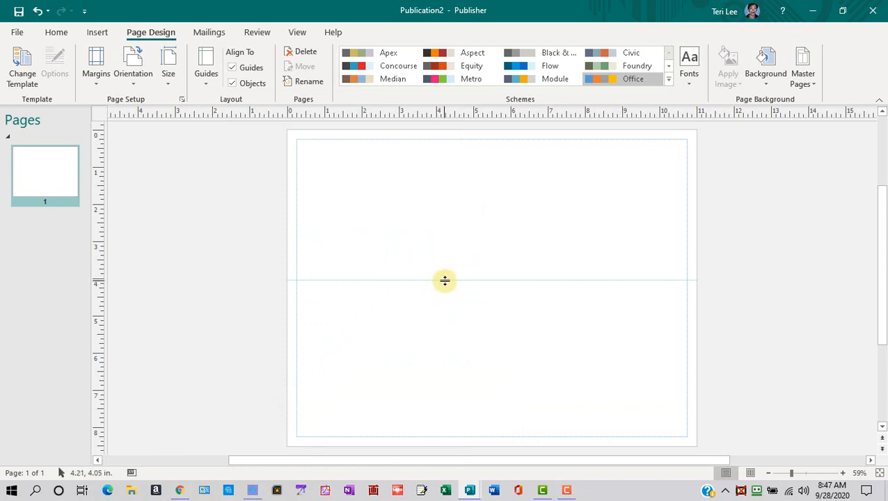
mouse_move(445, 280)
mouse_down()
mouse_move(454, 219)
mouse_move(458, 286)
mouse_up()
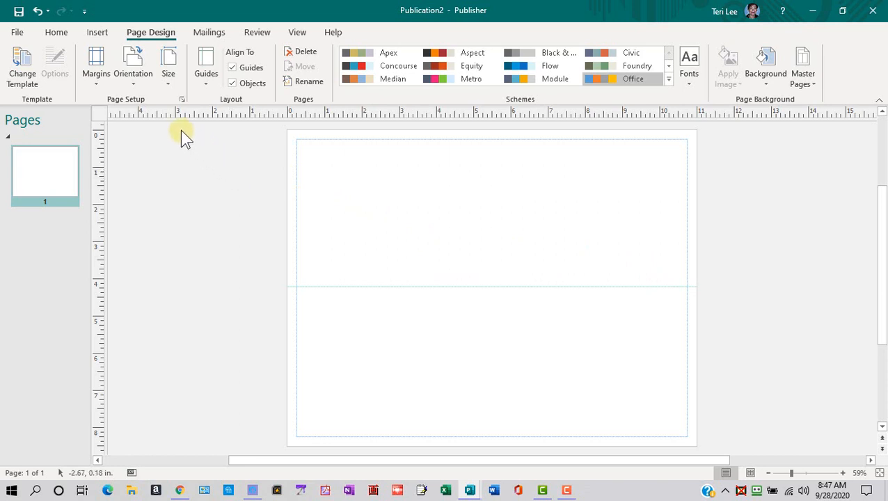
- Start inserting a picture and browse to the 2020-etsy\vectoriadesign\00all-all folder on the Elements (G:) drive
click(97, 33)
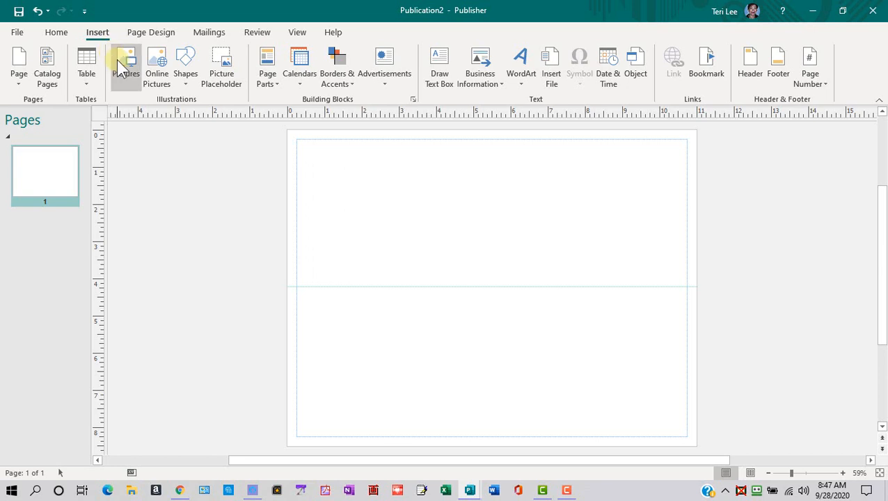
click(122, 66)
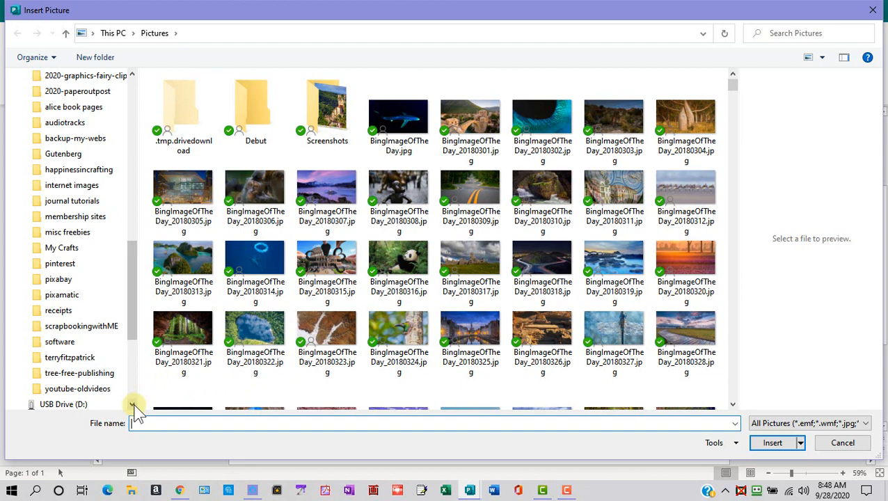
scroll(133, 410, down, 5)
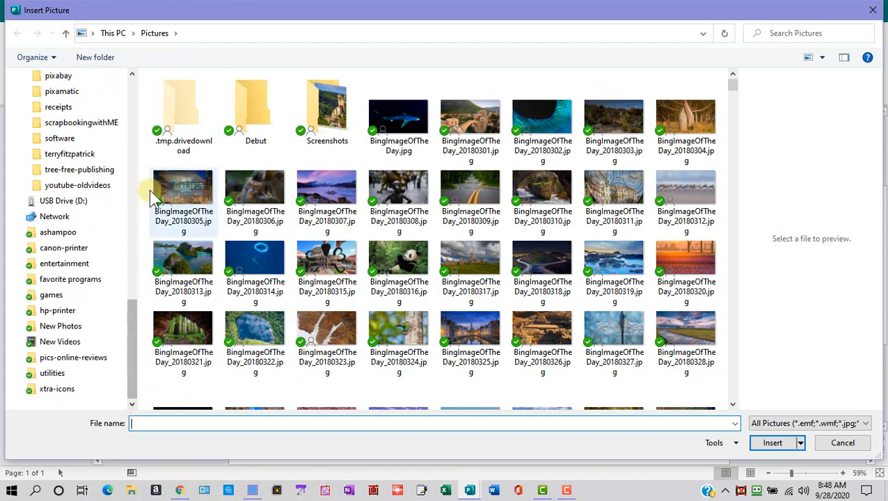
scroll(138, 78, up, 6)
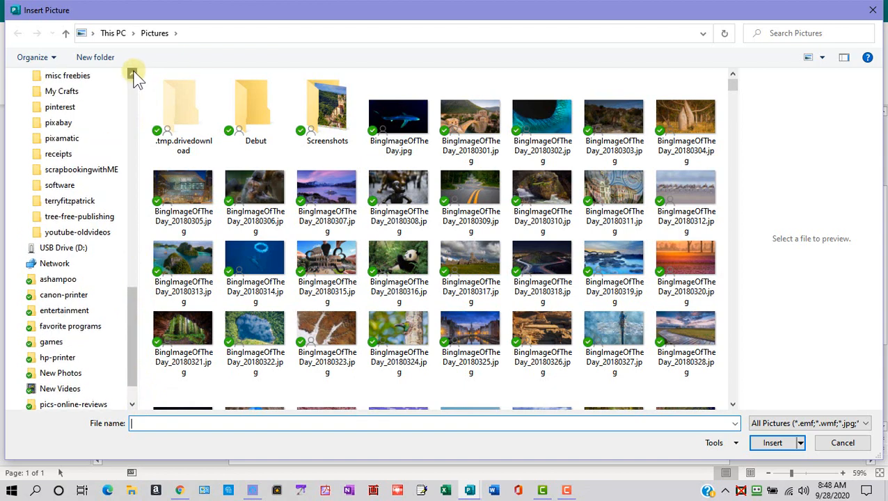
scroll(136, 78, up, 2)
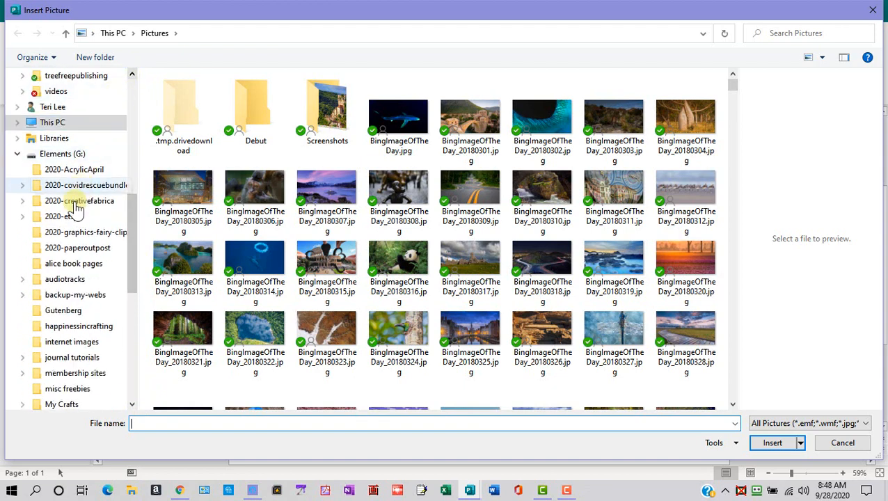
click(122, 220)
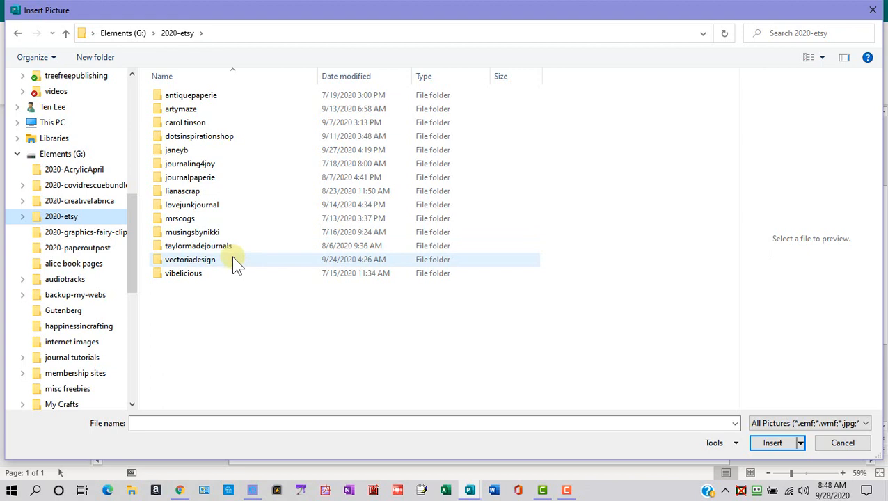
click(233, 259)
double_click(233, 259)
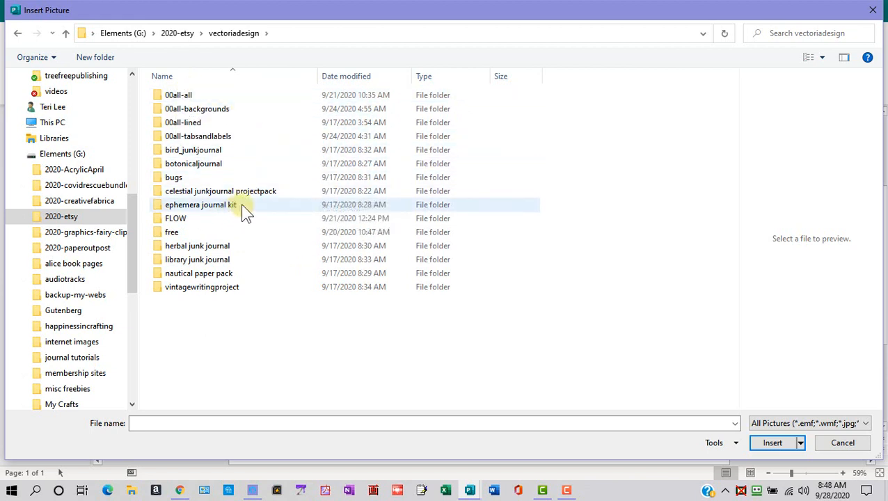
click(245, 92)
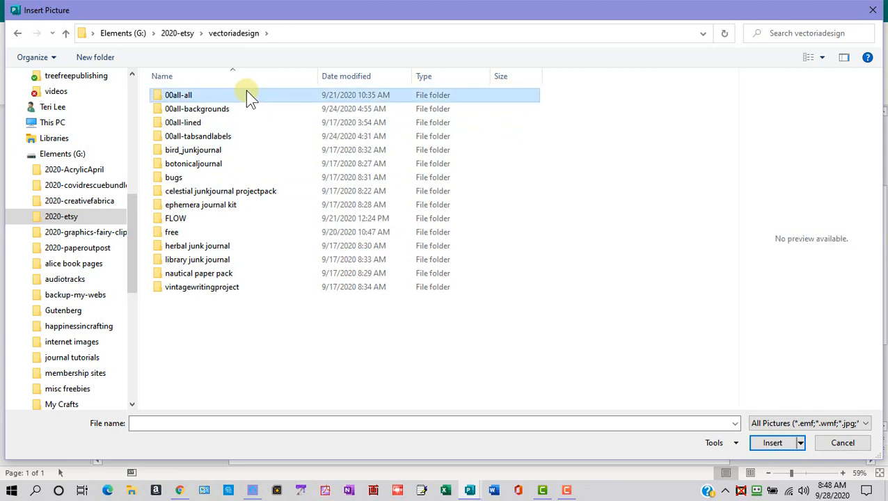
double_click(246, 91)
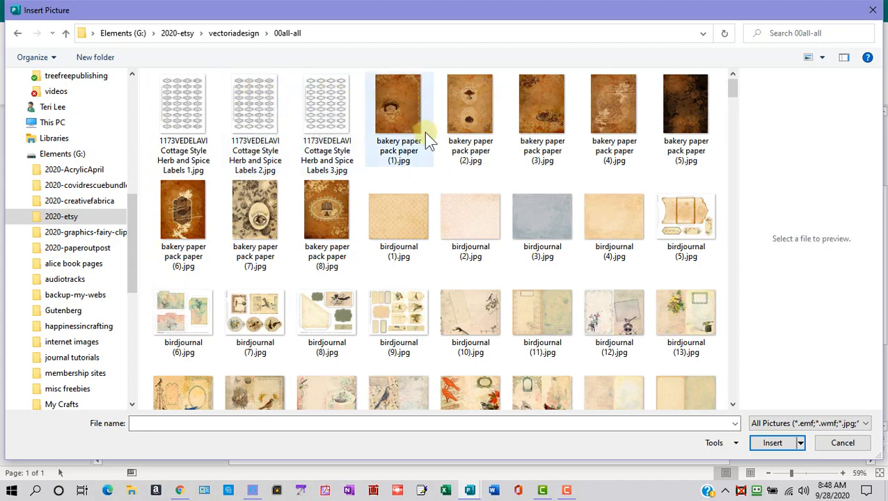
- Find the picture "file folders embellishments (3).jpg" in the folder and insert it on the page
scroll(444, 204, down, 15)
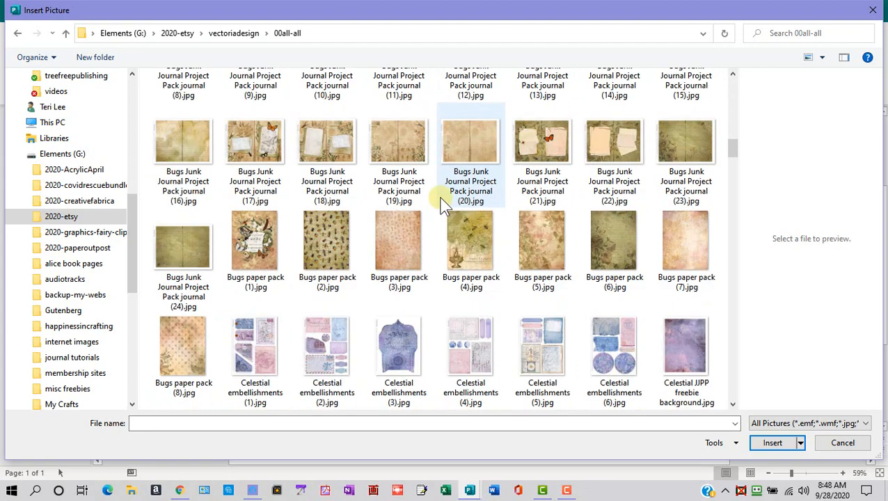
scroll(444, 204, down, 15)
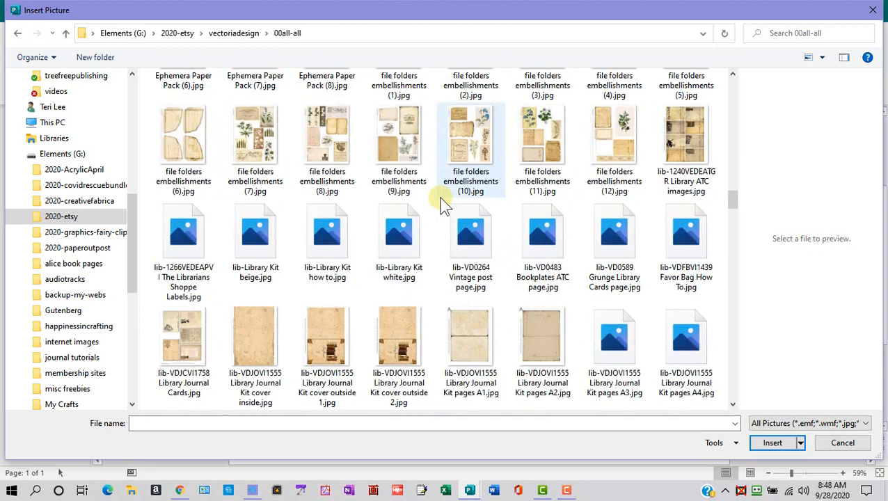
scroll(444, 204, down, 1)
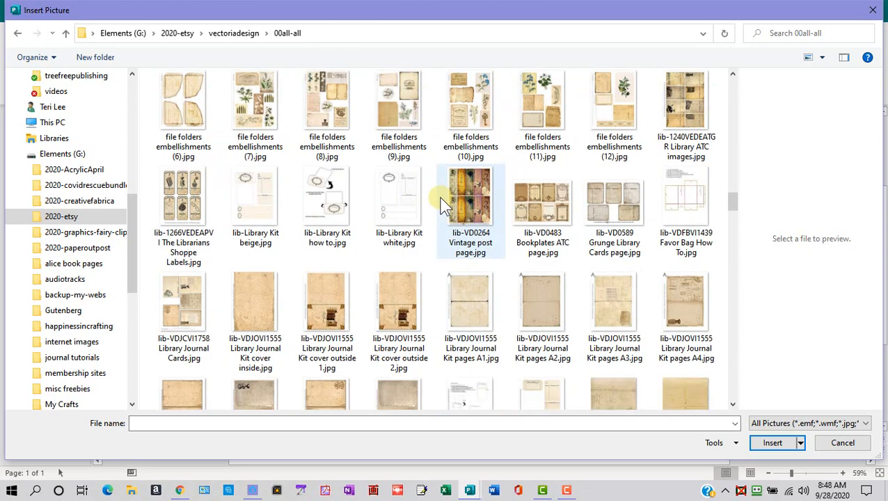
scroll(444, 204, down, 4)
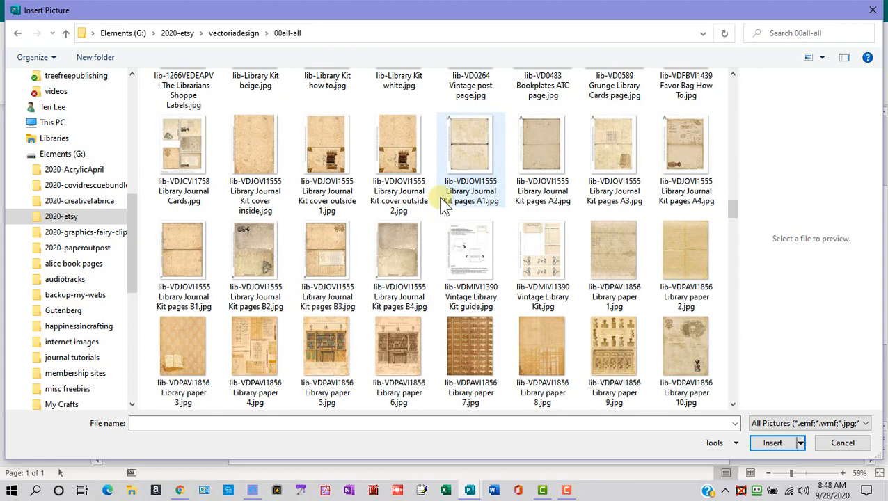
scroll(444, 204, down, 5)
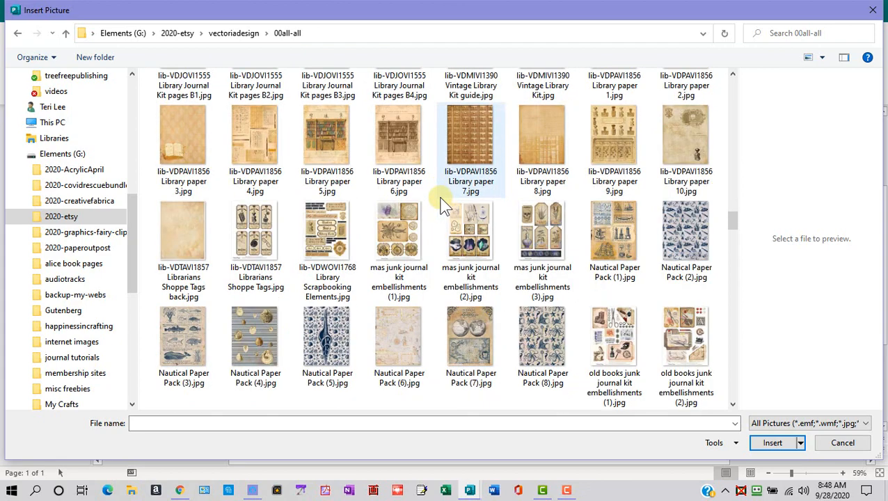
scroll(444, 203, up, 4)
scroll(444, 204, up, 5)
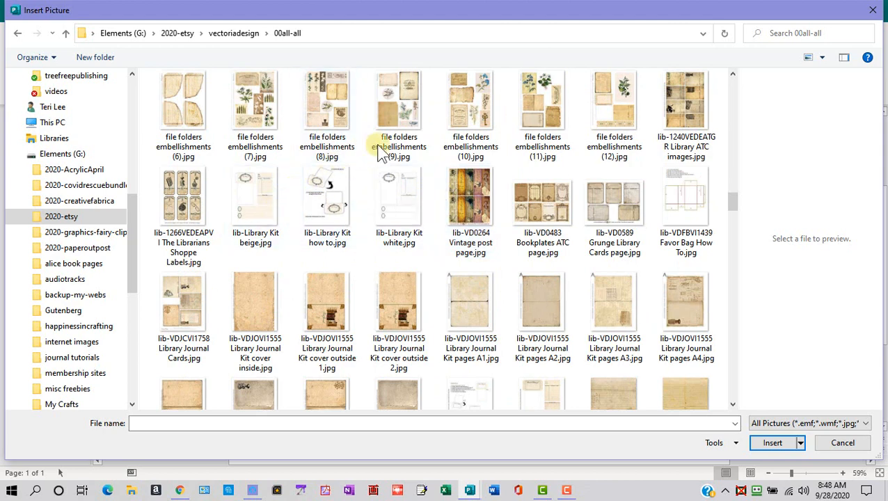
scroll(496, 130, up, 5)
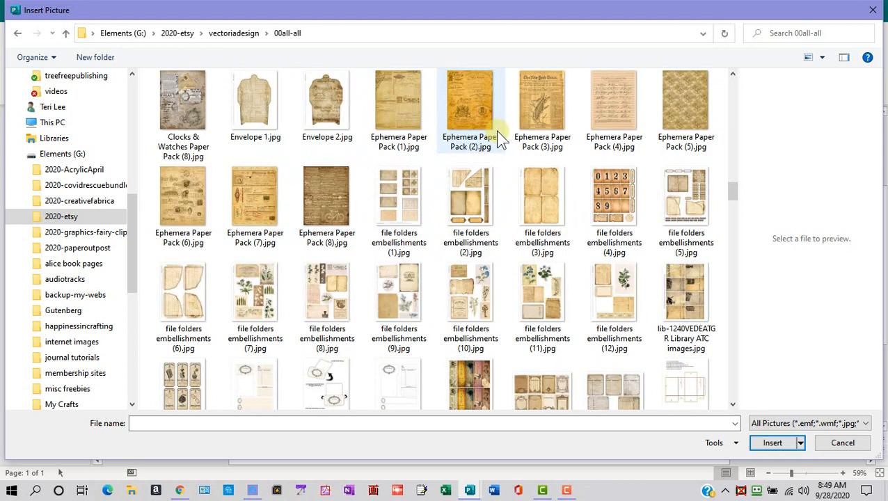
click(563, 189)
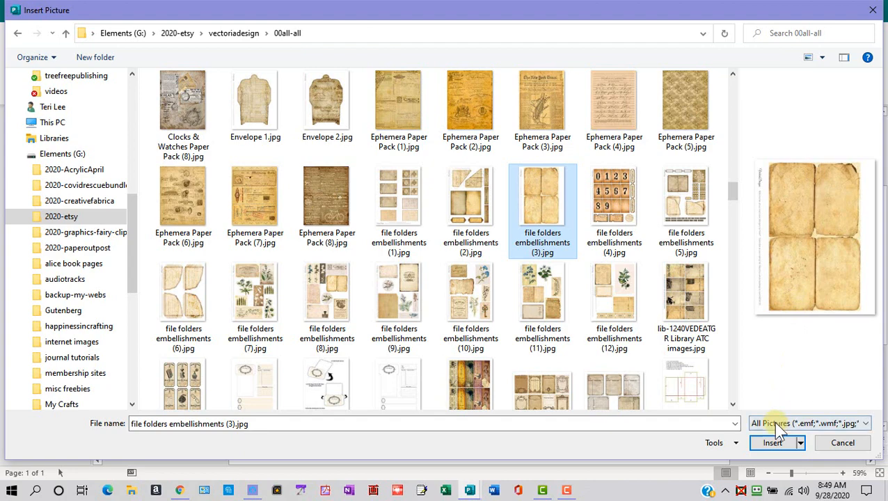
click(771, 443)
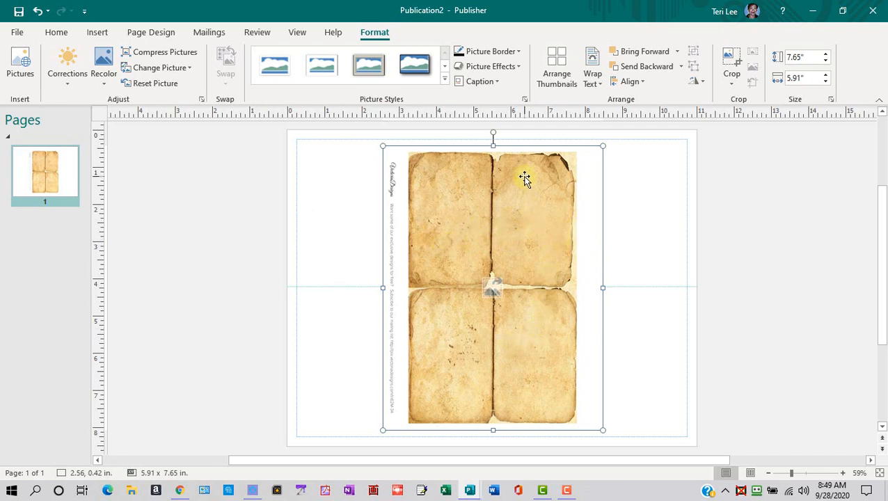
- Move the picture to the upper-left margin corner and shrink it proportionally to about 2.96 x 3.83 in, above the horizontal guide
drag(517, 180, 430, 168)
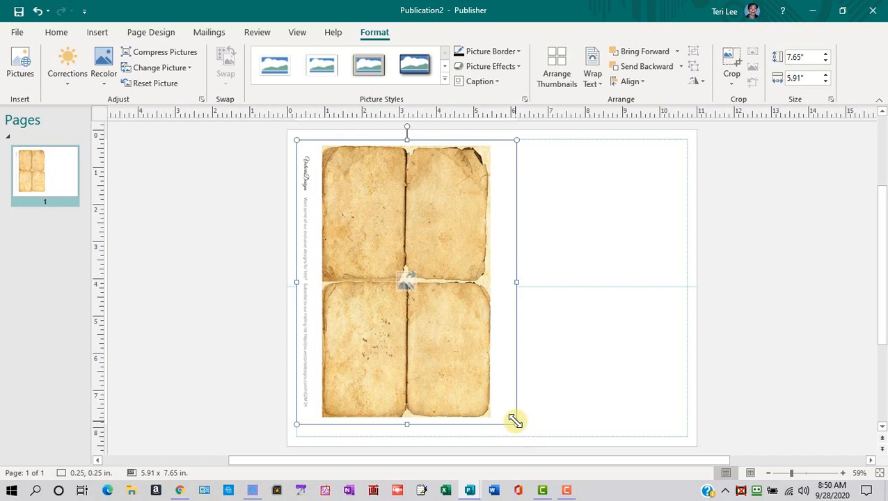
drag(515, 421, 430, 254)
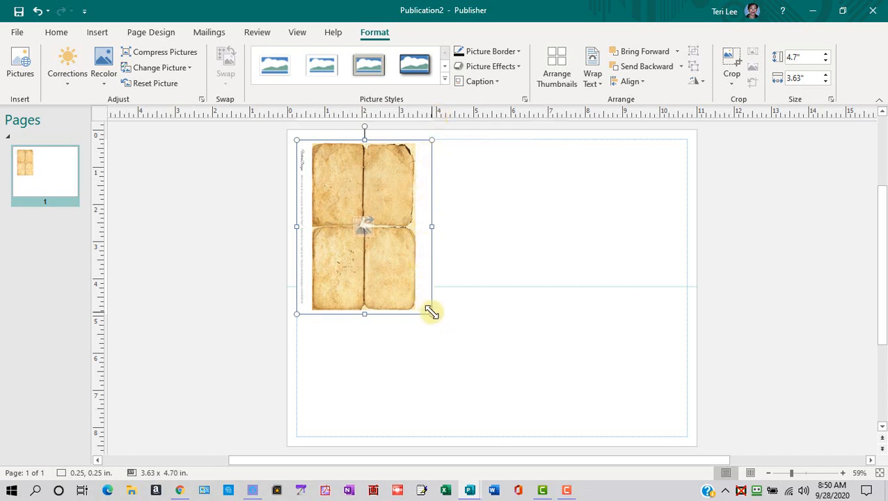
drag(432, 313, 454, 298)
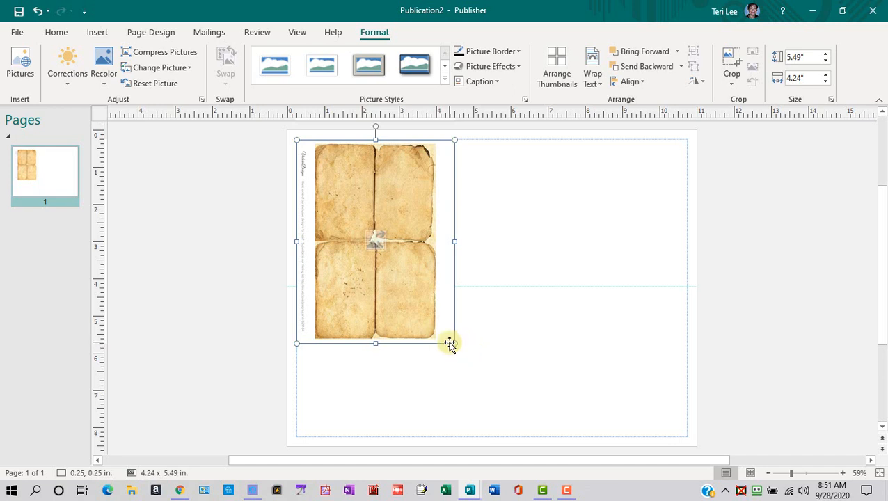
drag(455, 343, 407, 263)
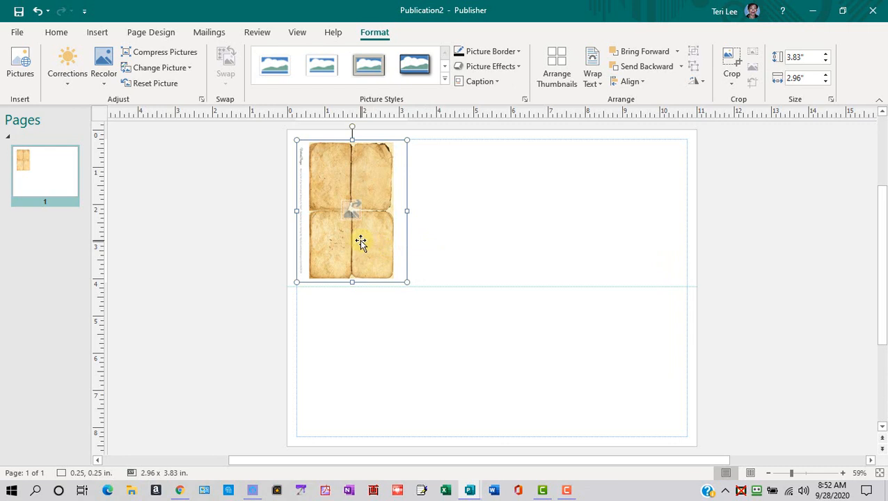
click(449, 211)
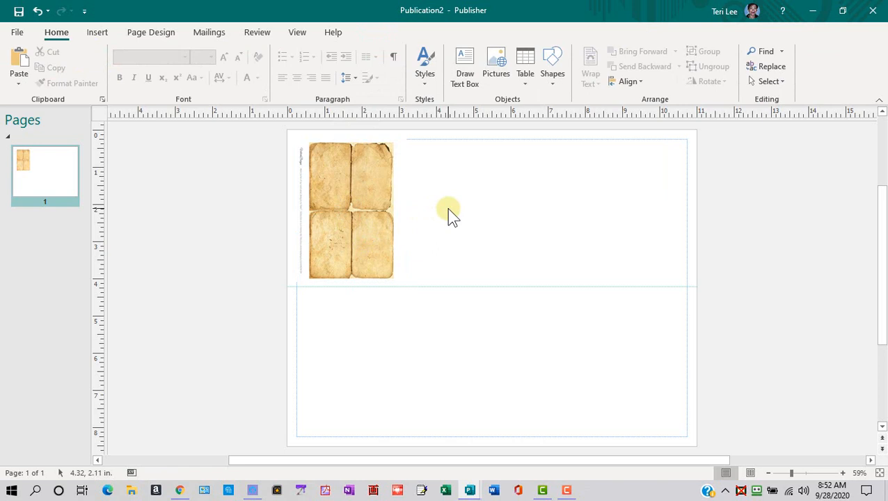
- Duplicate the picture and place the copy just right of the original, at about 2.97, 0.22 in
click(355, 221)
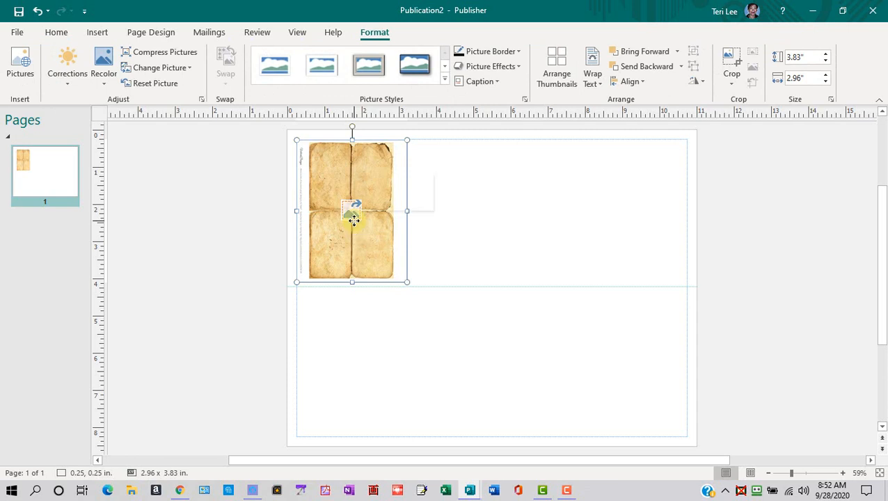
right_click(353, 222)
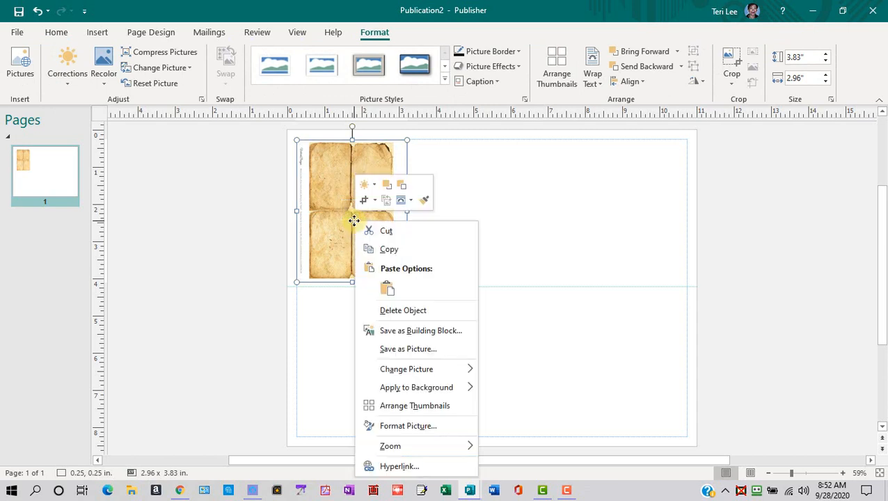
click(384, 252)
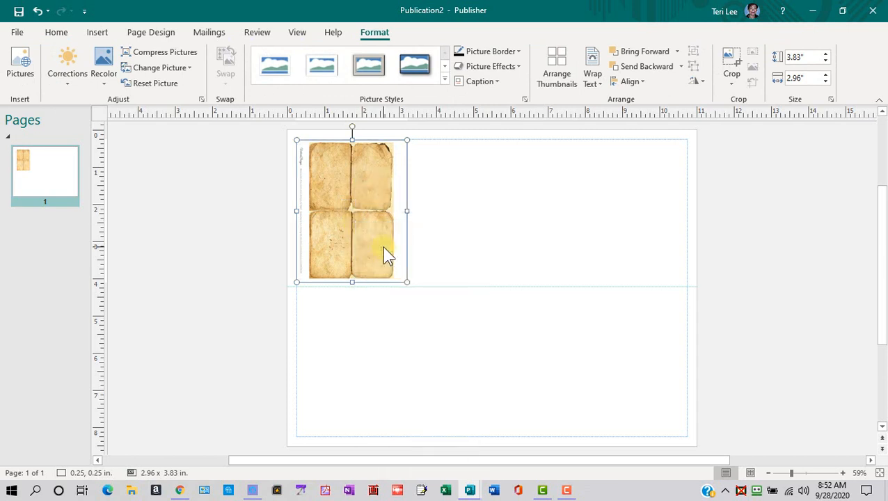
click(497, 210)
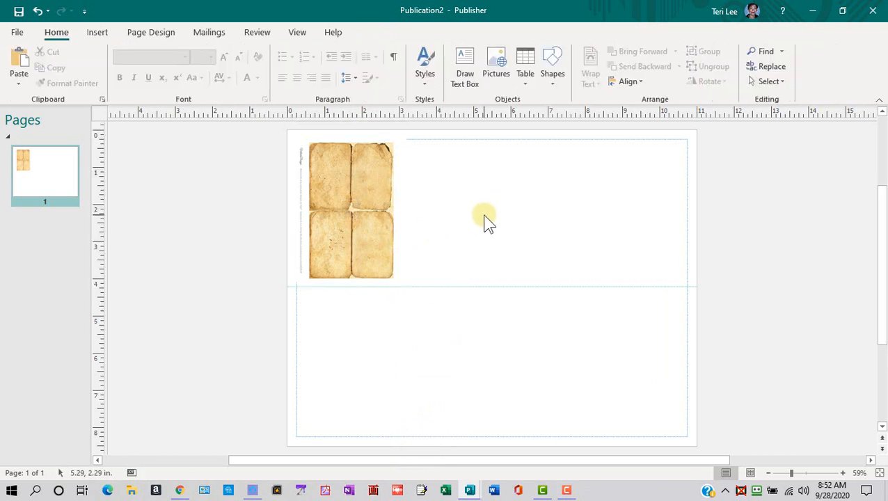
right_click(487, 221)
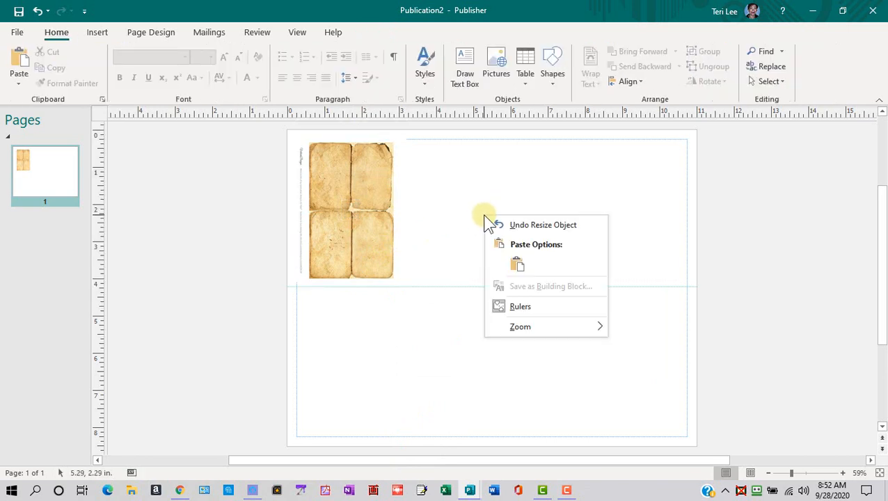
click(518, 265)
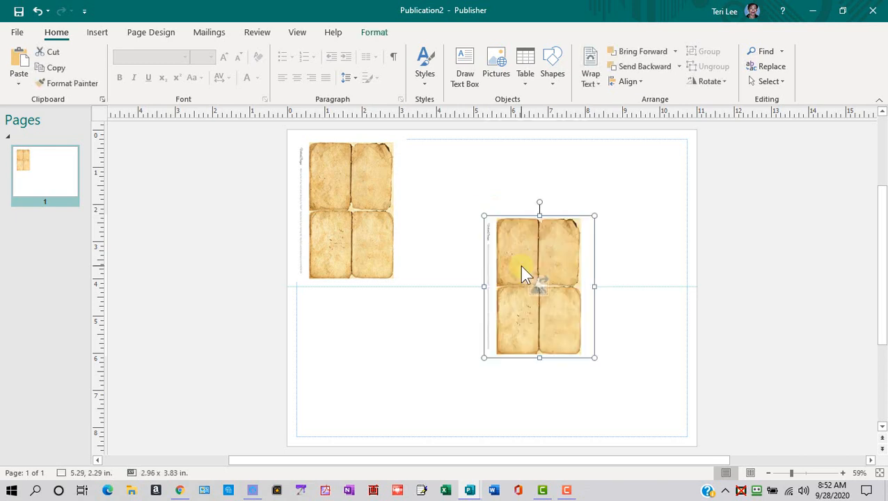
drag(522, 267, 433, 183)
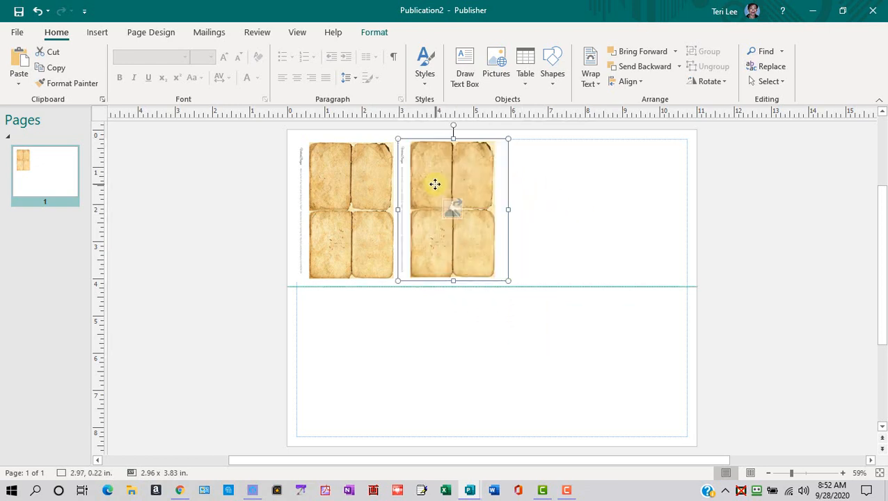
- Raise the horizontal guide to about 3.98 in and shift the copied picture into line with the original at the top margin
drag(557, 285, 557, 278)
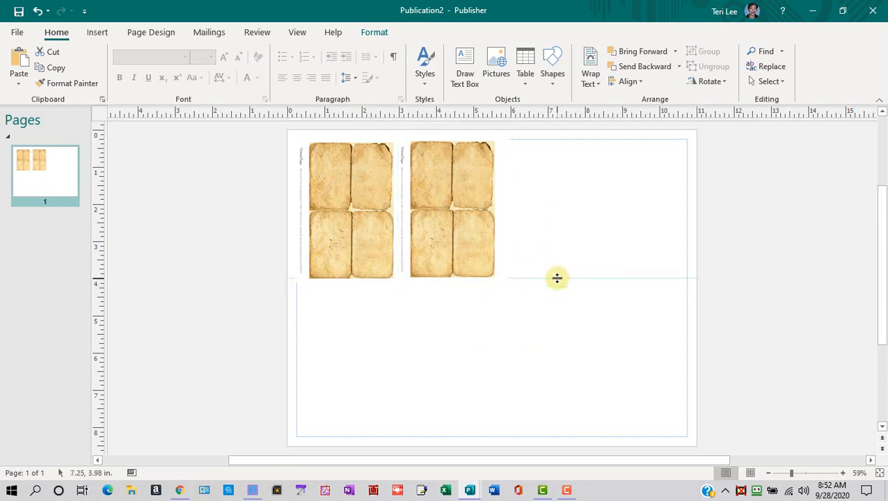
click(456, 261)
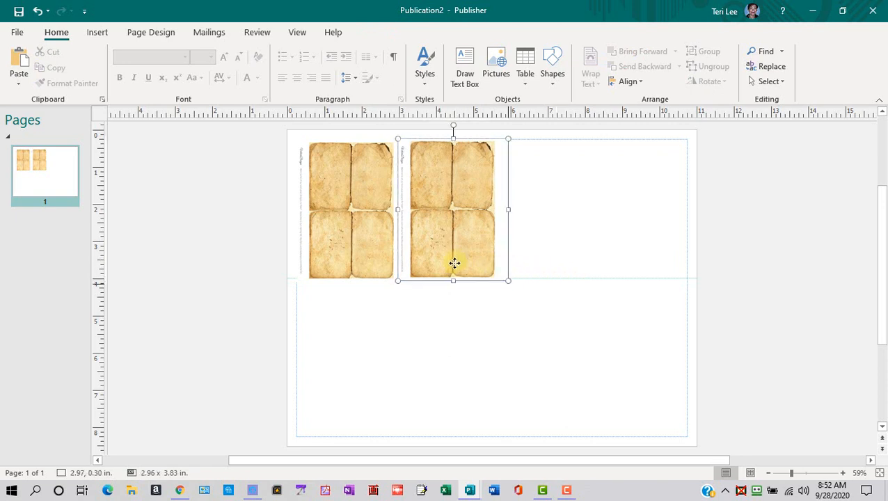
mouse_move(454, 264)
mouse_down()
mouse_move(462, 254)
mouse_move(452, 257)
mouse_up()
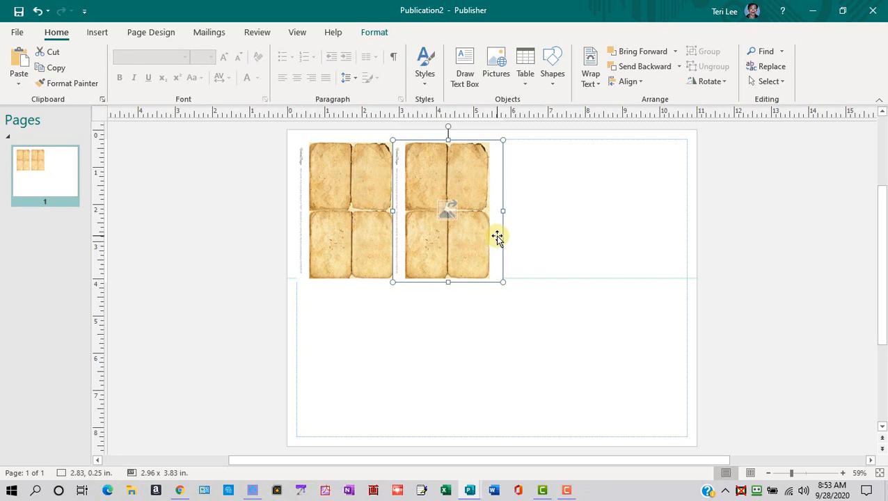
- Nudge the copied picture sideways until it sits tightly beside the original, at about 2.90 in horizontally
key(Right)
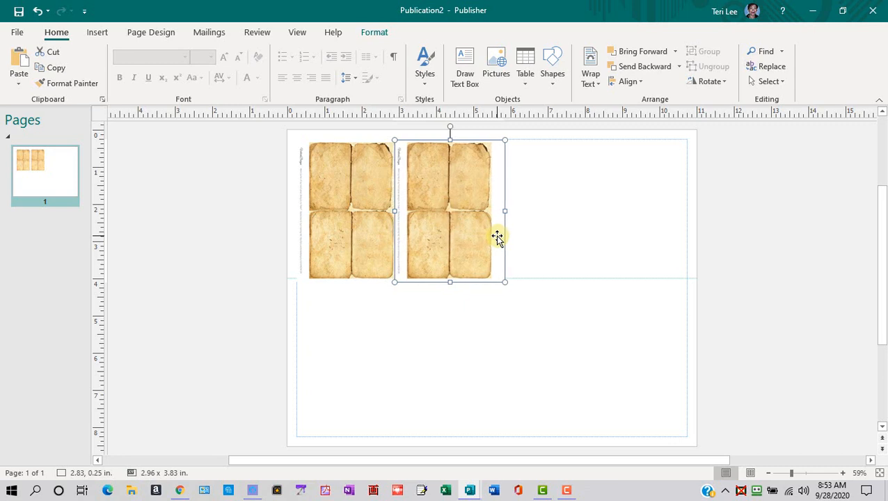
key(Right)
key(Right)
key(Right)
key(Right)
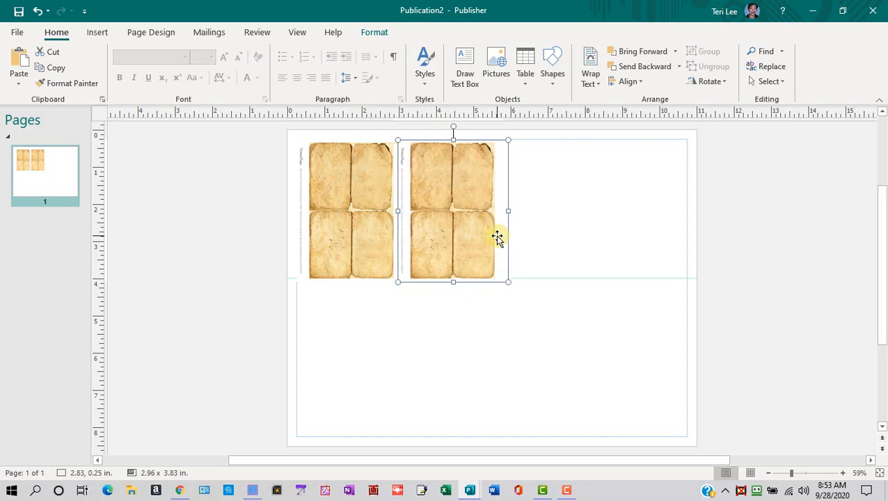
key(Right)
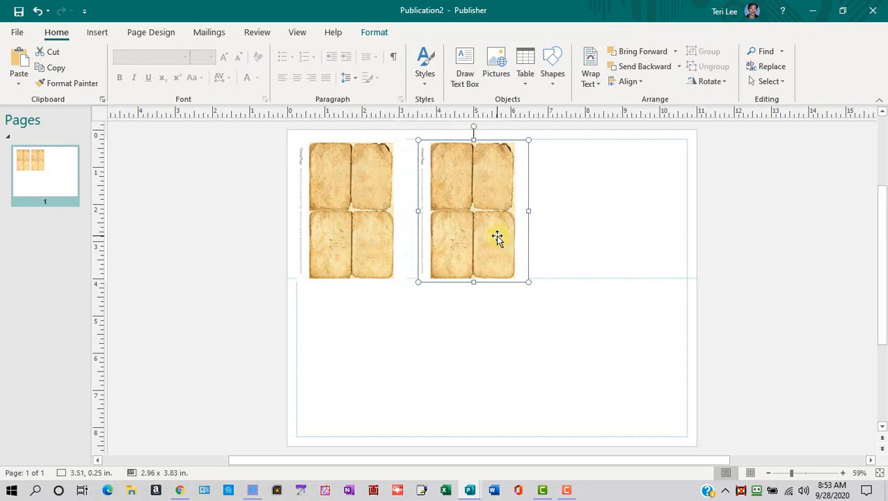
key(Left)
key(Left)
key(Left)
key(Left)
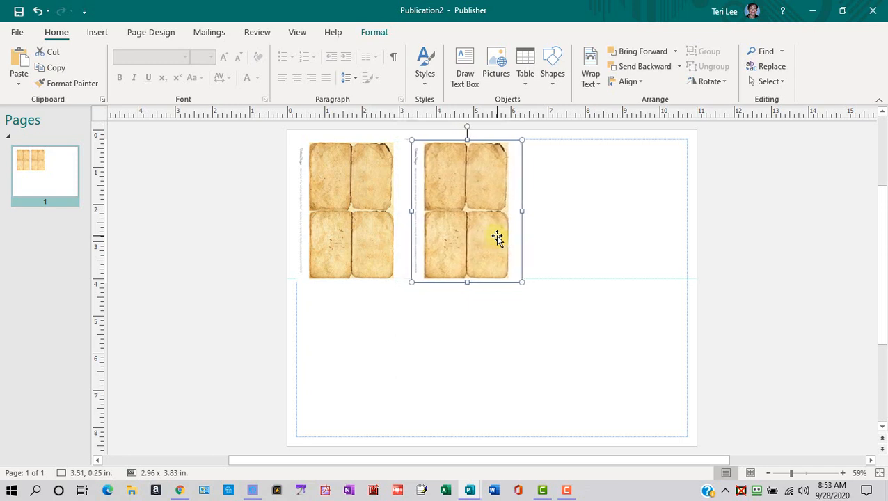
key(Left)
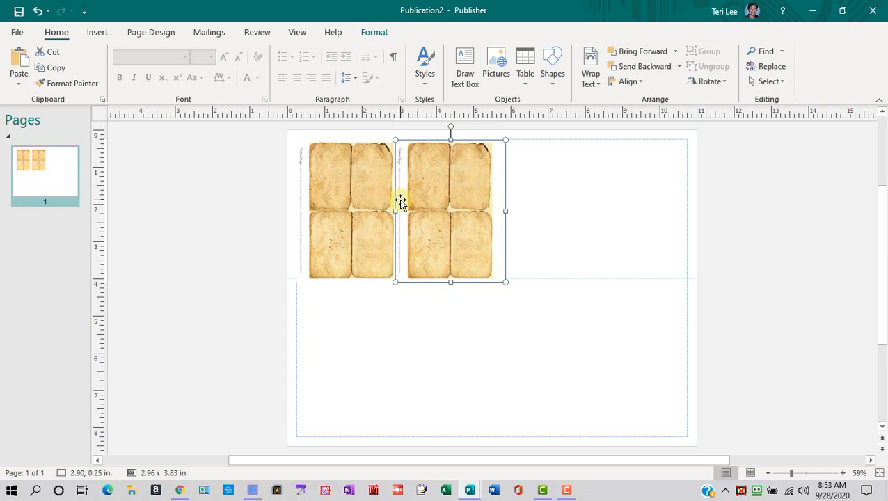
click(540, 222)
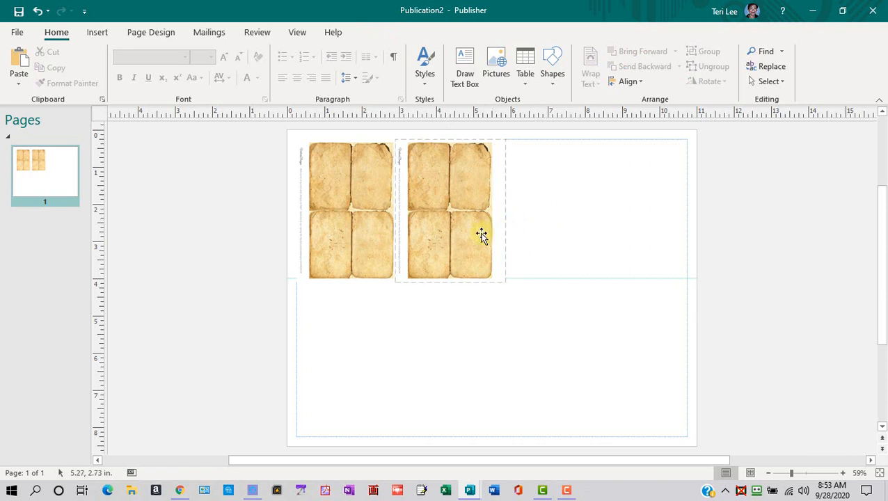
- Duplicate both pictures together and place the new pair at about 5.52, 0.25 in, forming a row of four
click(376, 246)
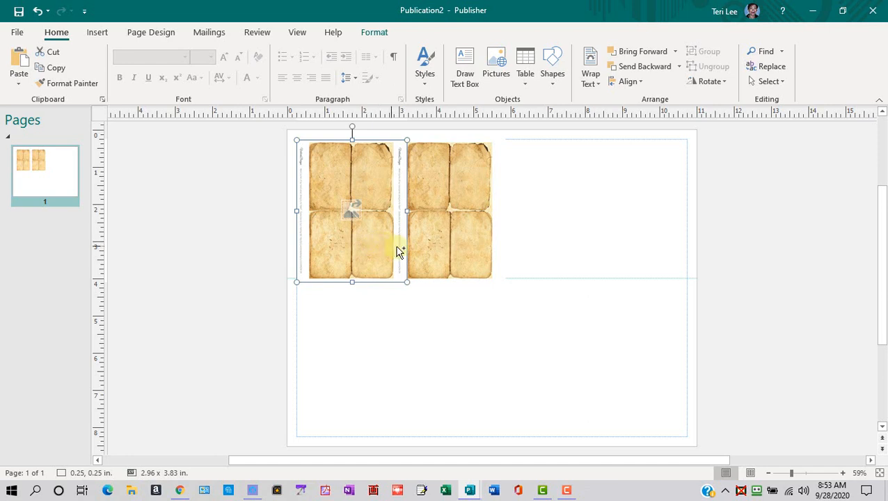
shift+click(459, 241)
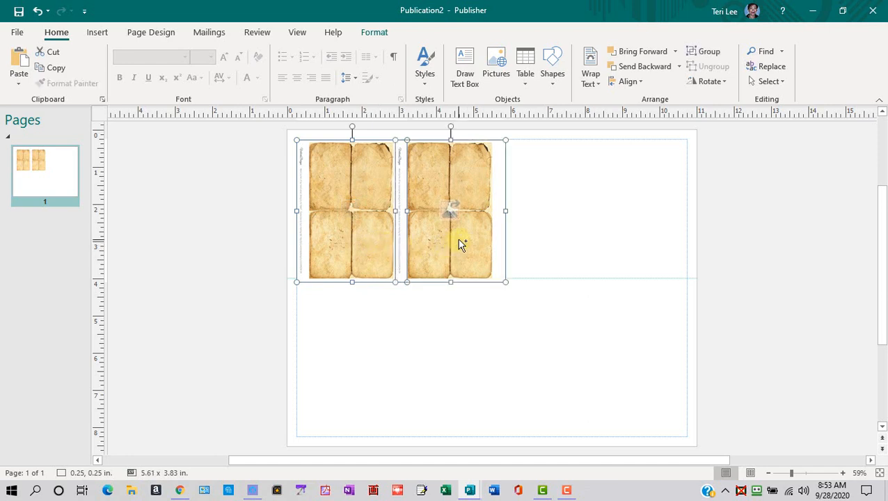
right_click(459, 240)
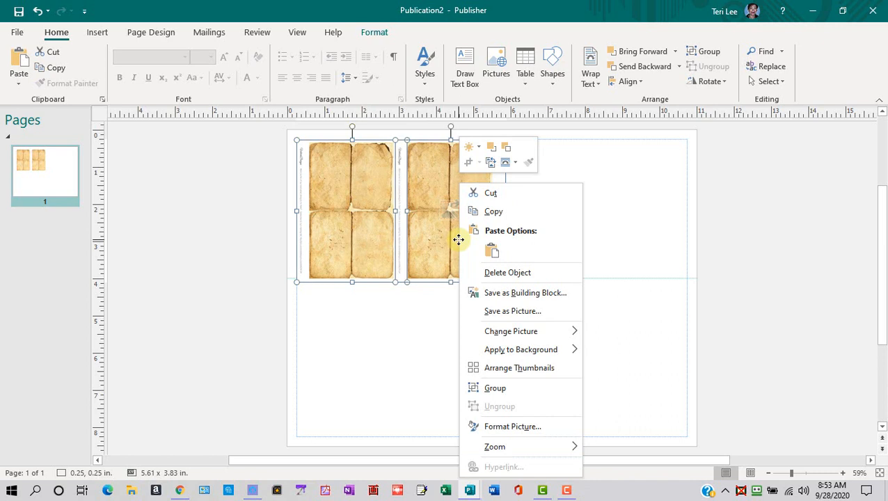
click(498, 208)
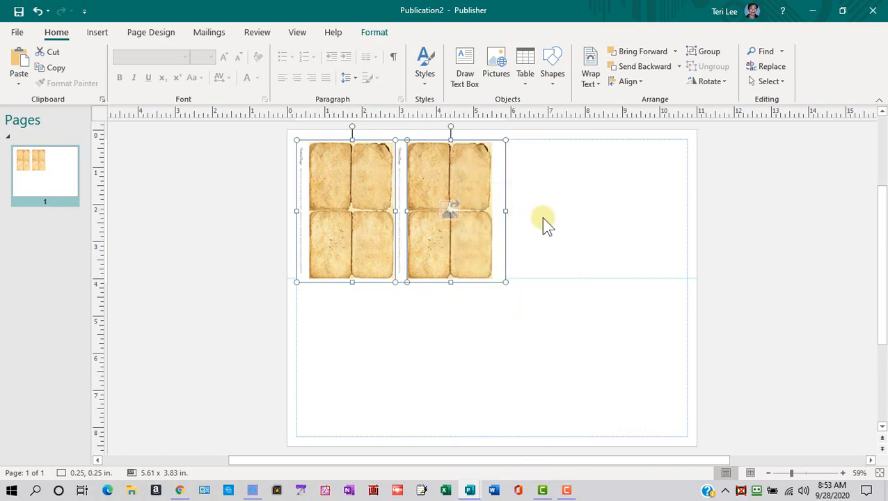
click(569, 228)
right_click(569, 227)
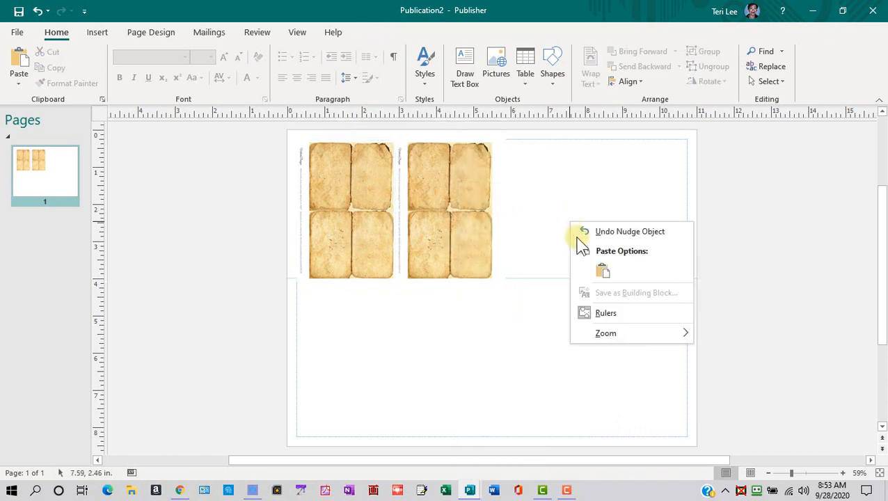
click(603, 271)
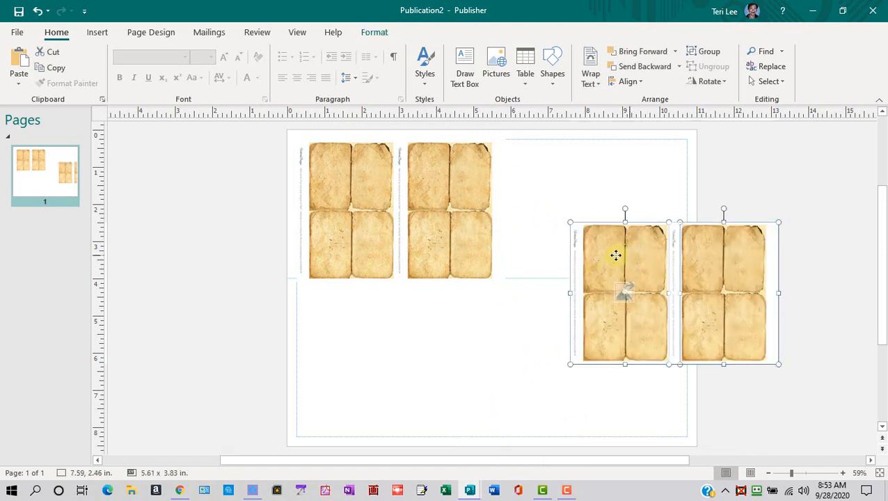
drag(616, 255, 553, 163)
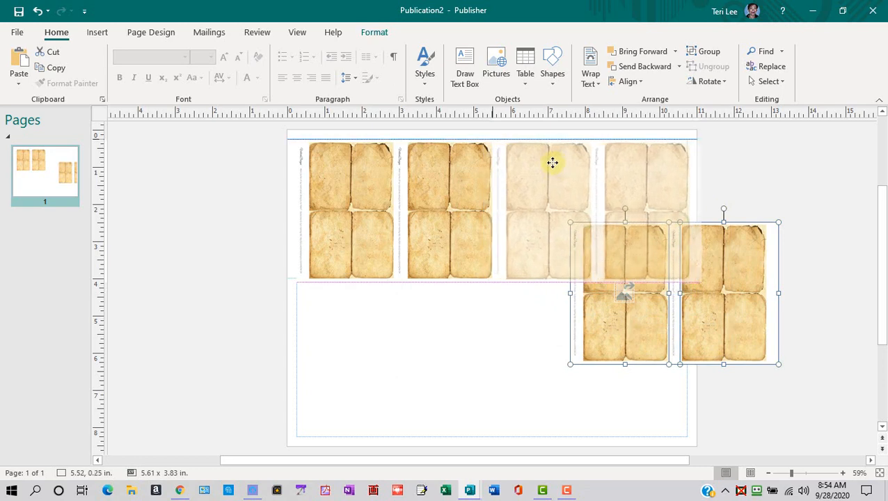
drag(553, 163, 552, 163)
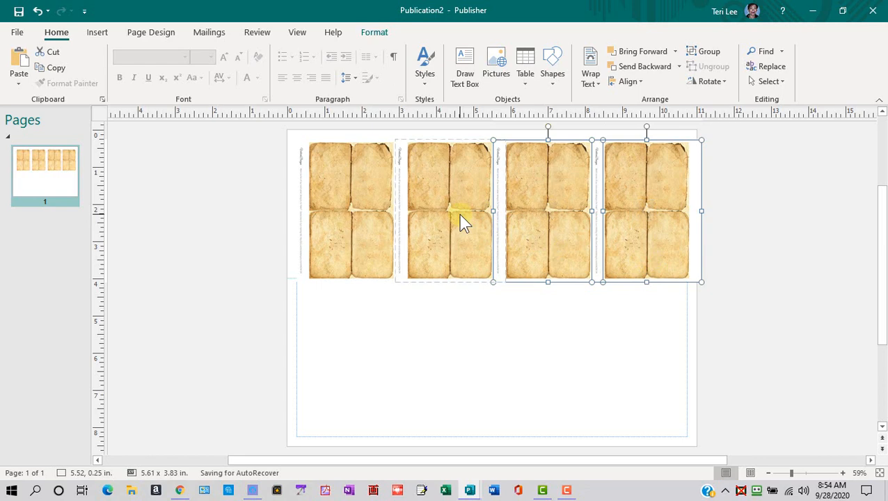
- Delete the duplicated pair and the second picture, keeping only the original picture on the page
drag(494, 211, 557, 217)
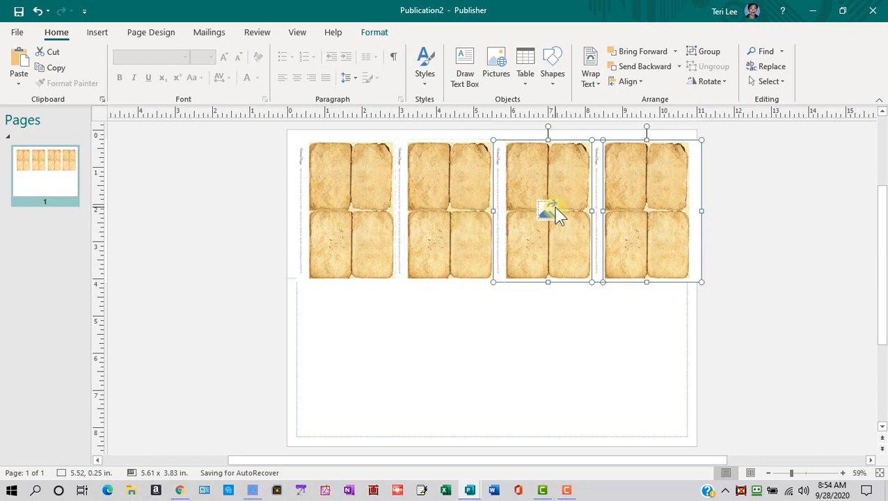
key(Delete)
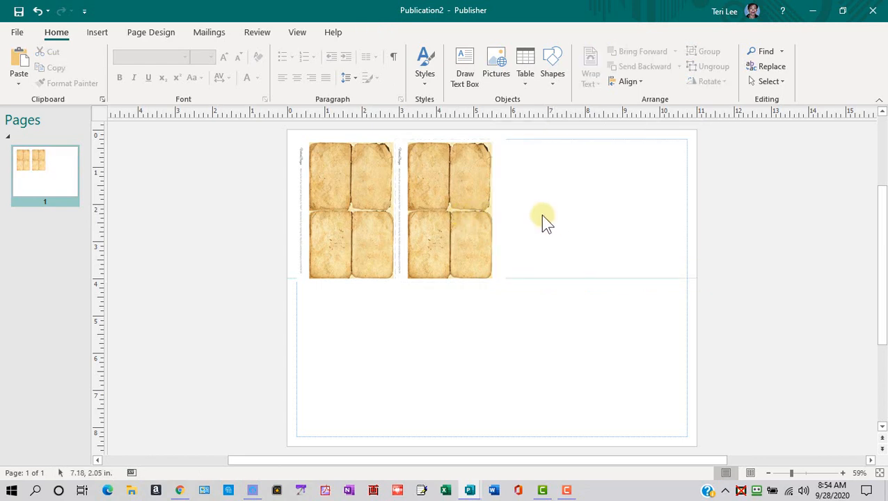
click(473, 257)
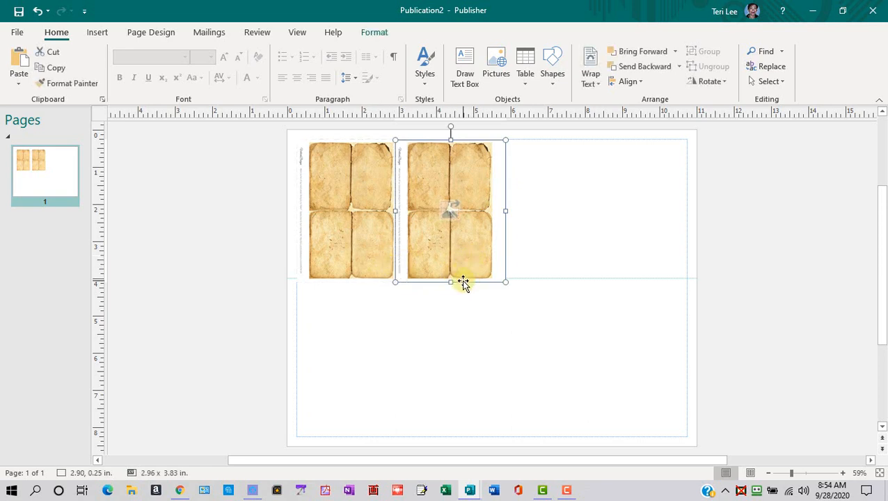
key(Delete)
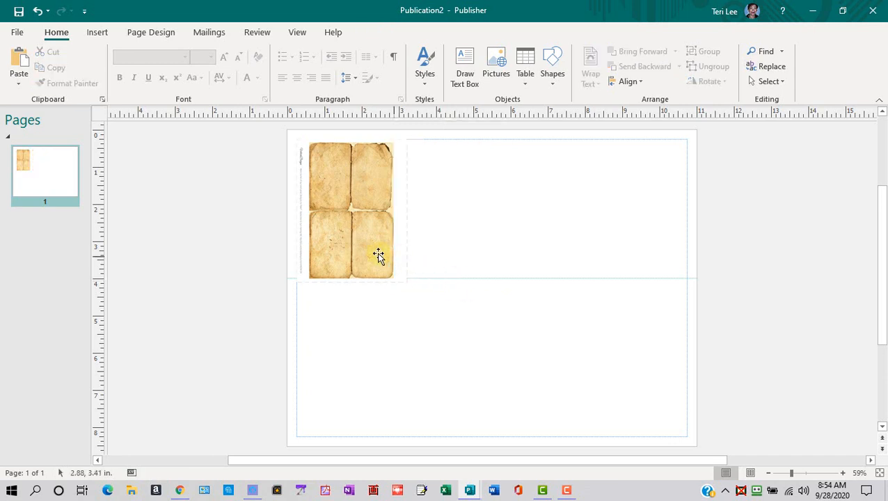
- Shrink the remaining picture proportionally to about 2.88 x 3.73 in so its bottom edge meets the horizontal guide
click(374, 254)
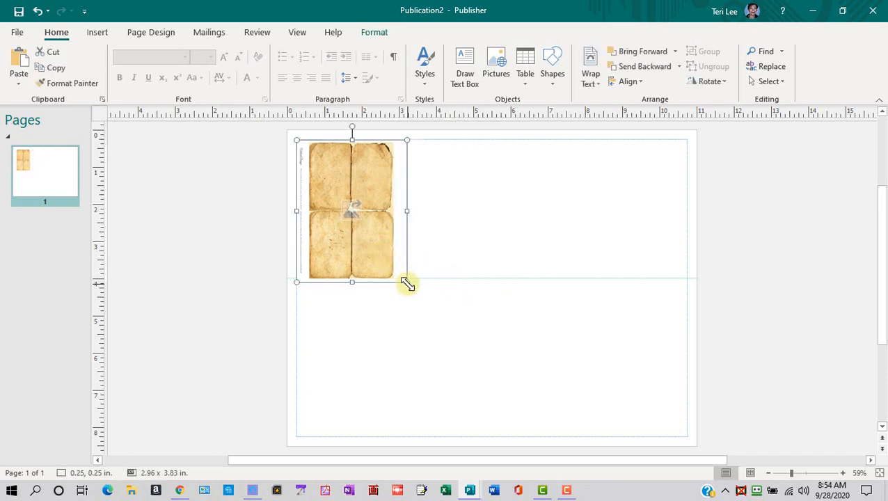
drag(407, 284, 400, 277)
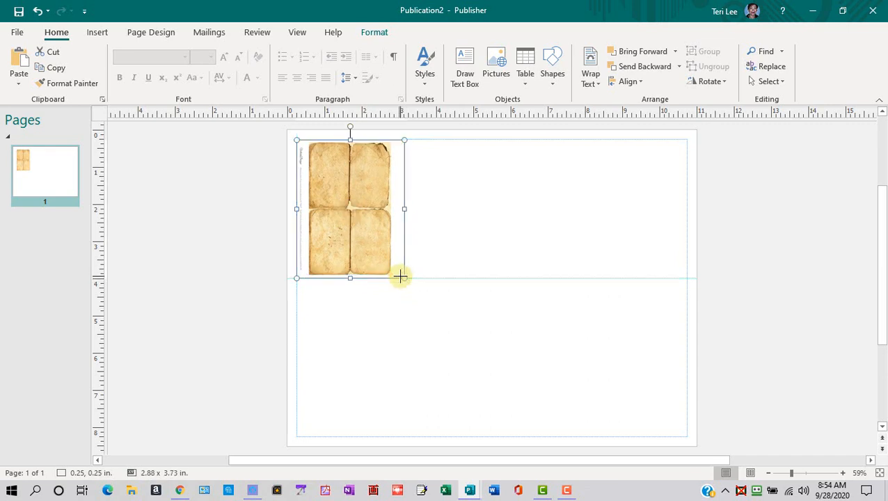
- Duplicate the resized picture, place the copy beside it at about 2.88, 0.25 in, and select both pictures
right_click(385, 238)
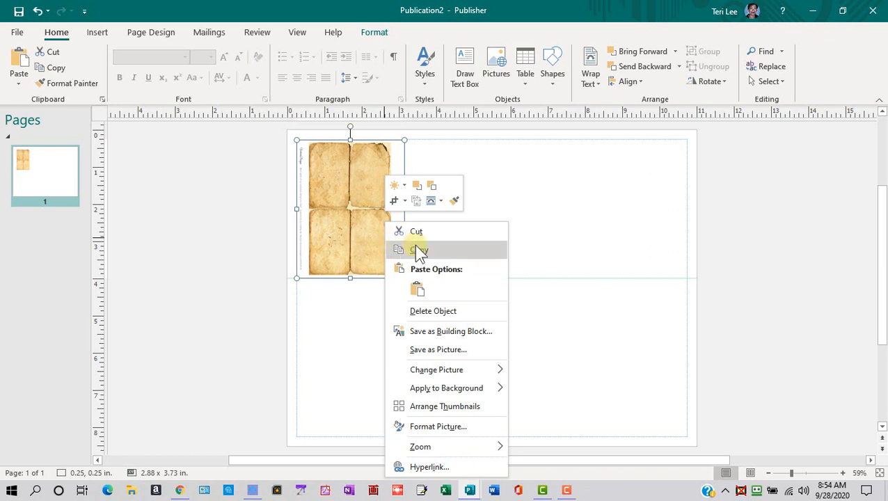
click(416, 250)
right_click(468, 220)
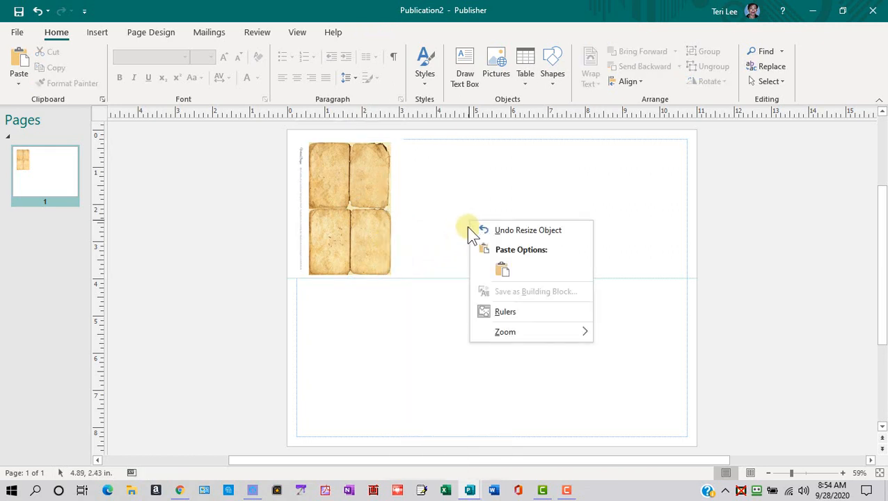
click(503, 270)
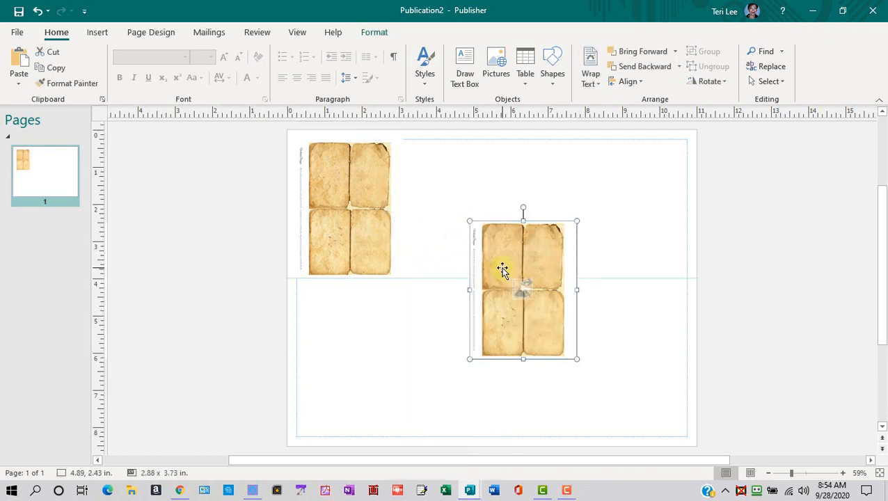
drag(501, 267, 426, 186)
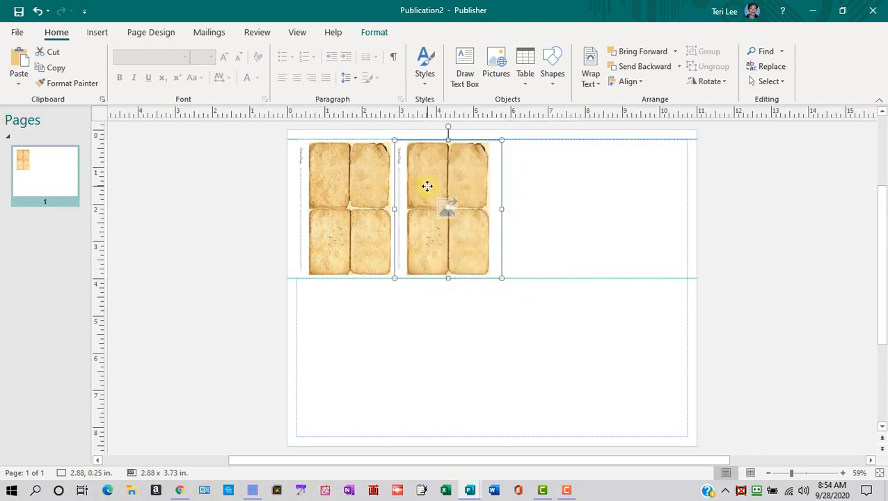
shift+click(354, 202)
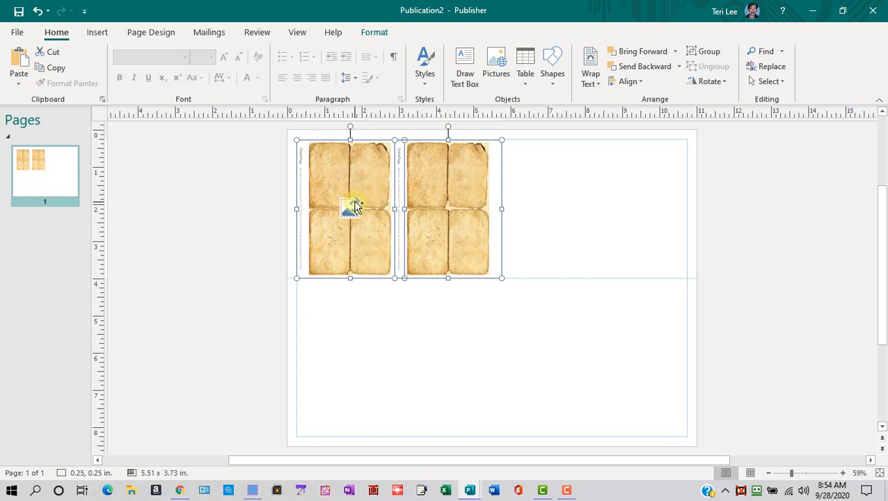
- Duplicate the two selected pictures together and place the new pair beside them at about 5.51, 0.18 in
right_click(355, 204)
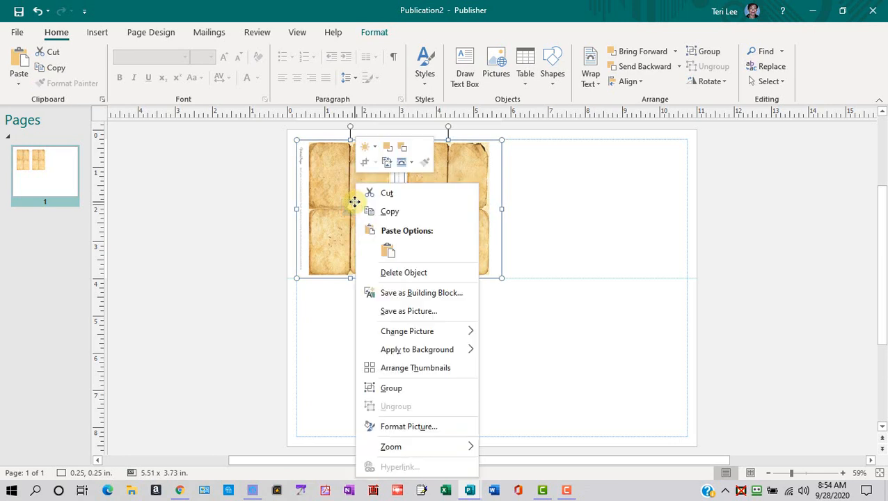
click(393, 213)
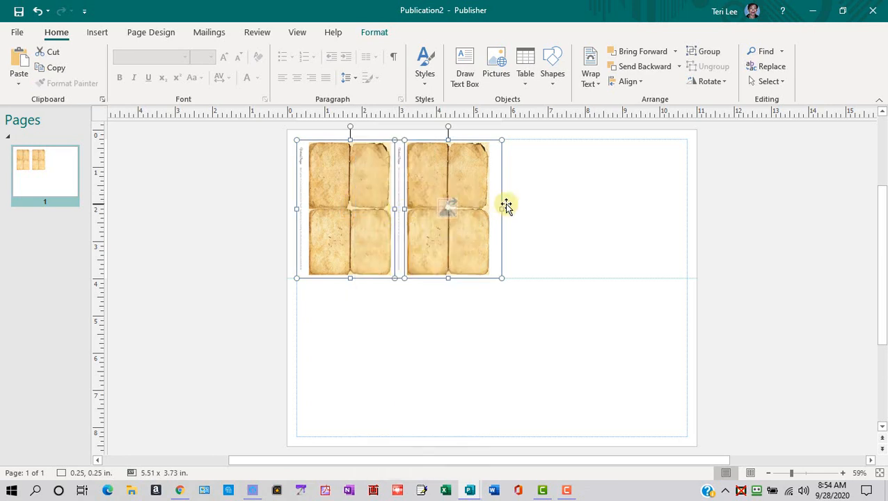
click(559, 204)
right_click(559, 203)
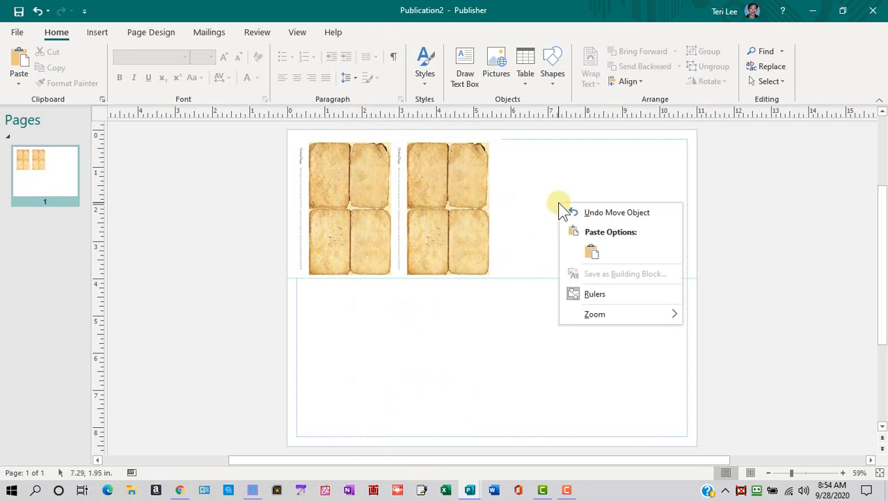
click(590, 253)
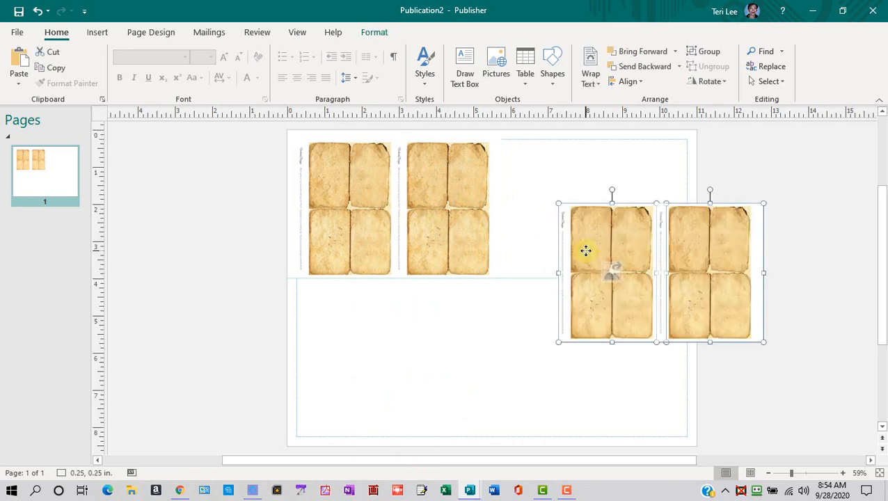
drag(585, 252, 520, 185)
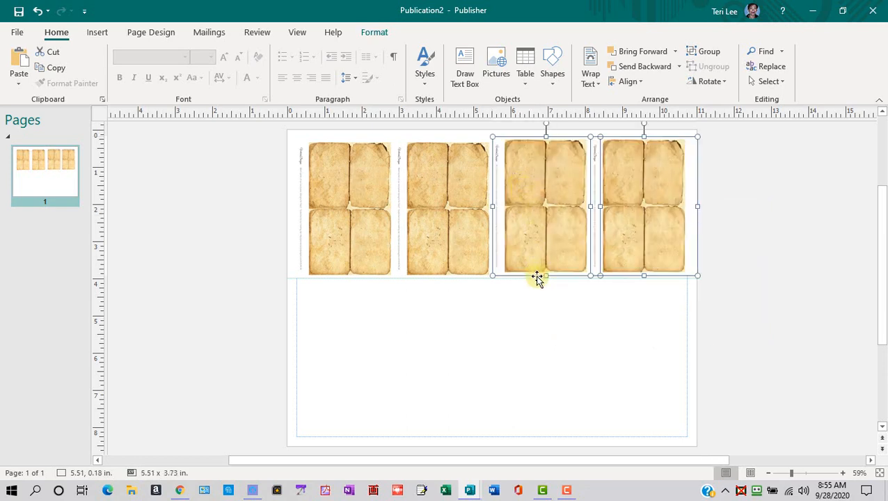
- Nudge the new pair left to about 5.46 in so it fits within the page's edge, and deselect it
key(Left)
key(Left)
key(Left)
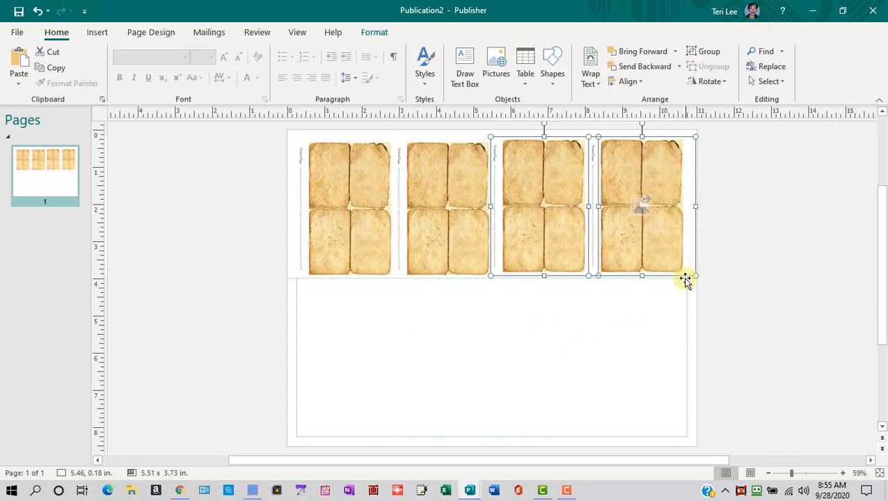
click(665, 337)
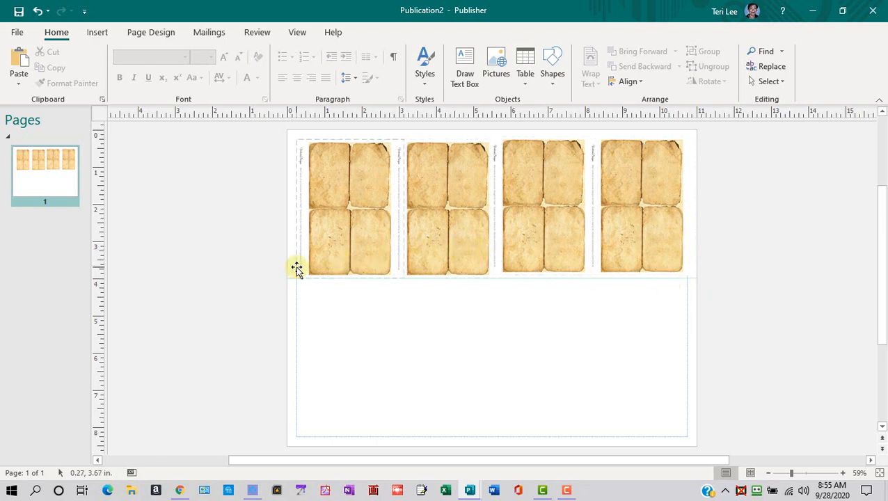
- Duplicate all four pictures of the row together and place the copies as a second row at about 0.15, 3.98 in
click(355, 238)
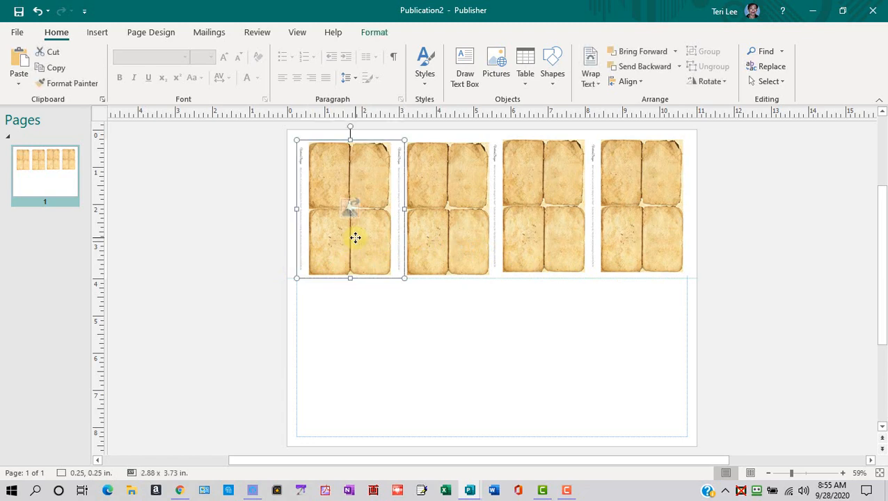
shift+click(461, 241)
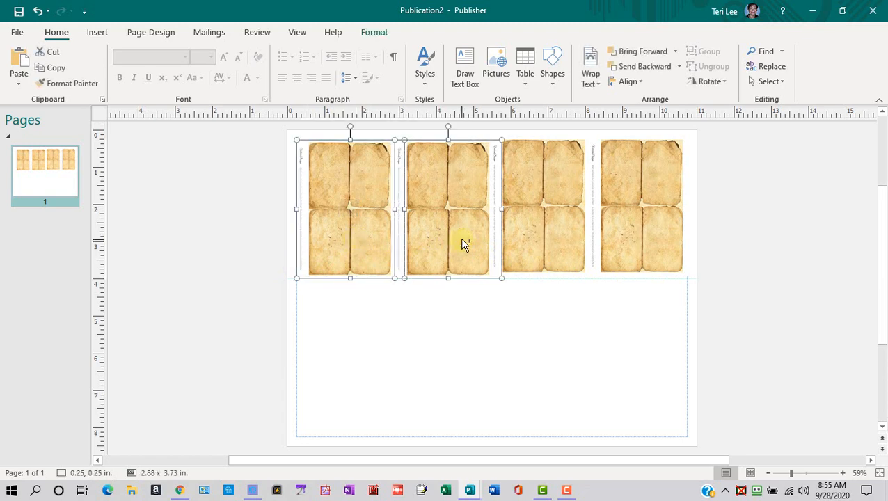
shift+click(540, 247)
shift+click(636, 248)
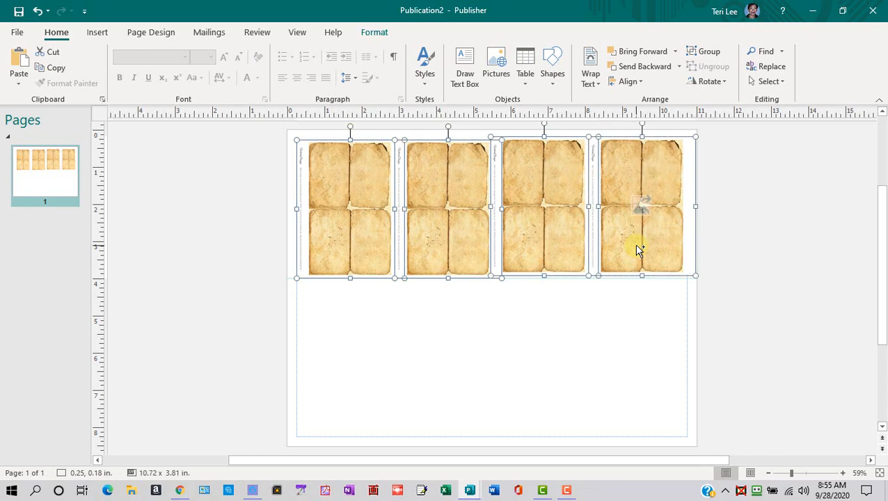
right_click(636, 245)
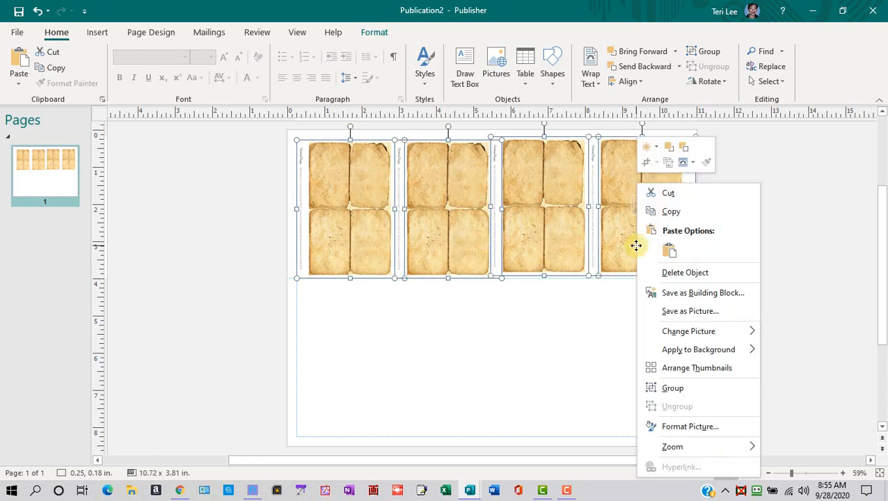
click(667, 212)
click(573, 356)
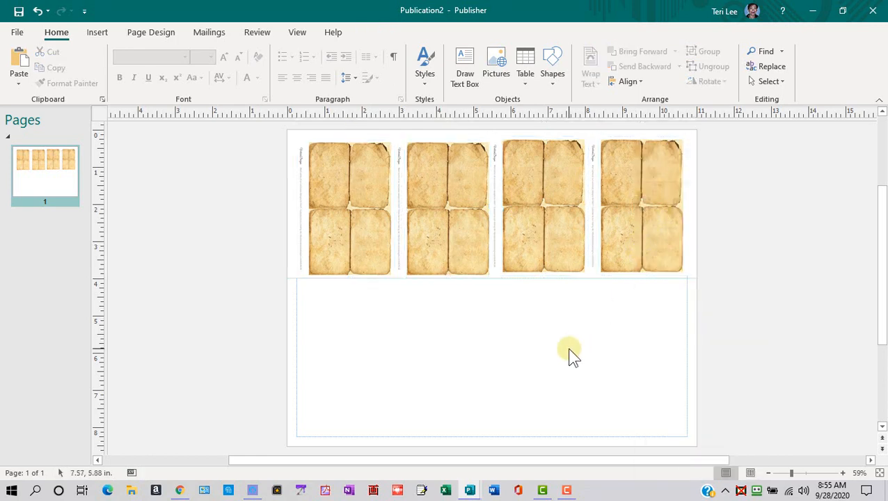
right_click(570, 355)
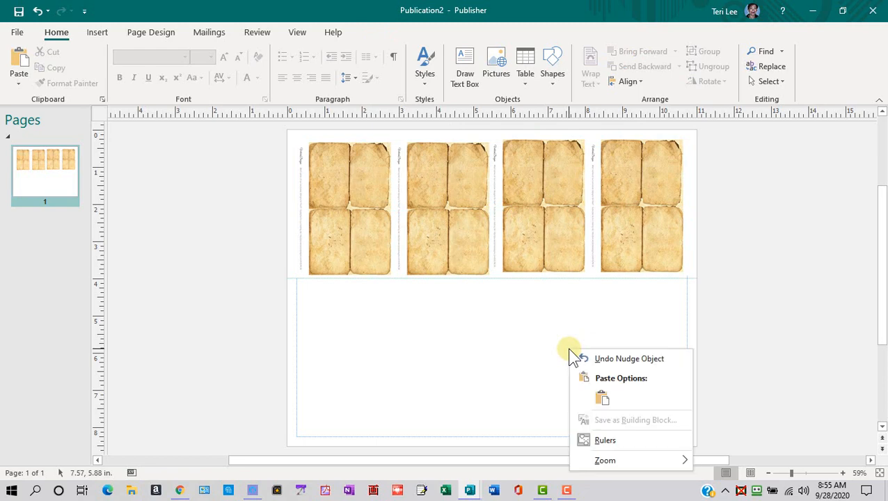
click(607, 397)
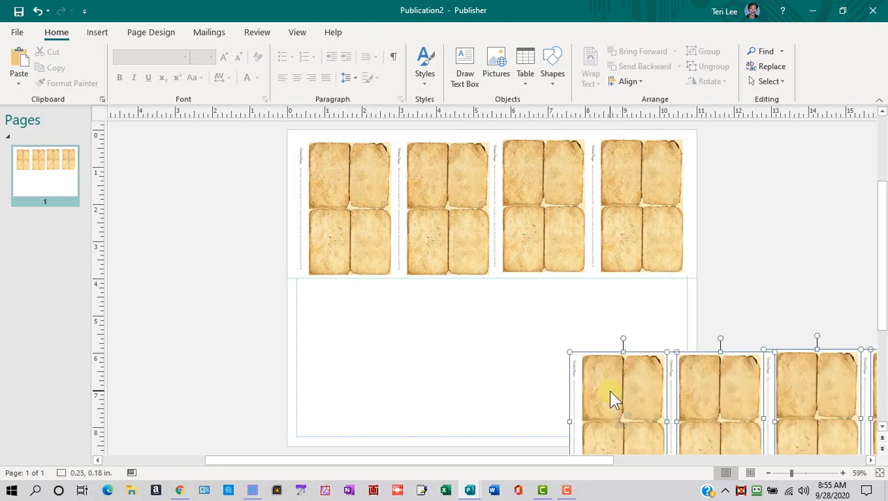
drag(609, 392, 316, 305)
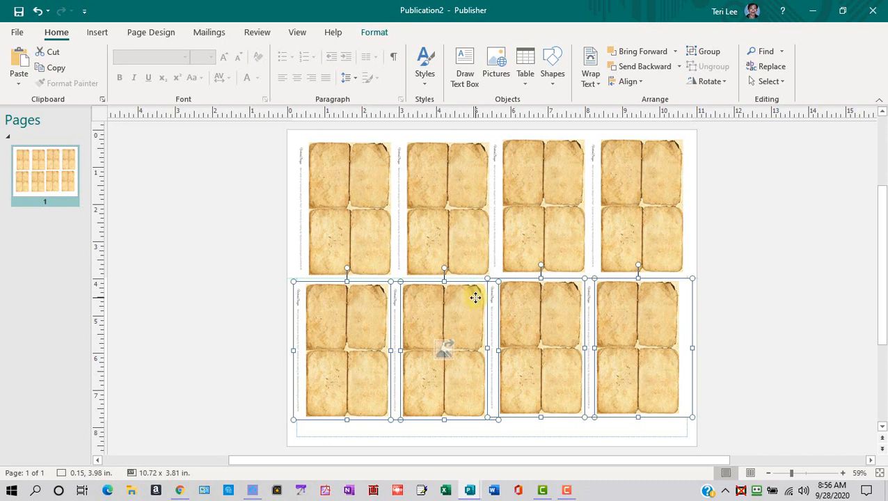
click(270, 325)
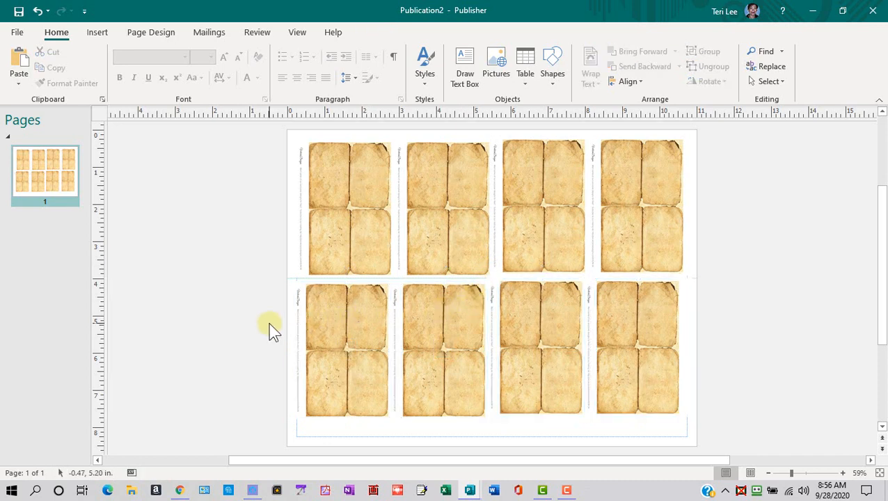
- Nudge the first two pictures of the second row up until they align with the other two in that row
click(428, 306)
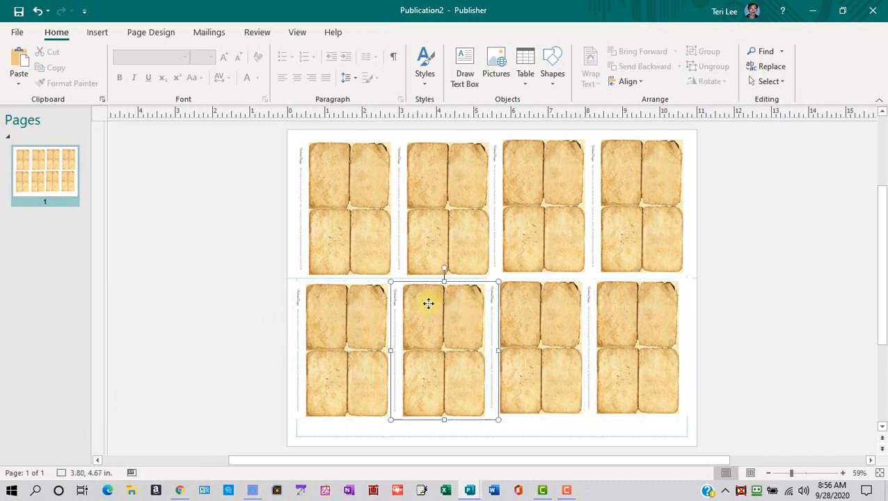
shift+click(363, 313)
key(Up)
key(Up)
key(Up)
key(Up)
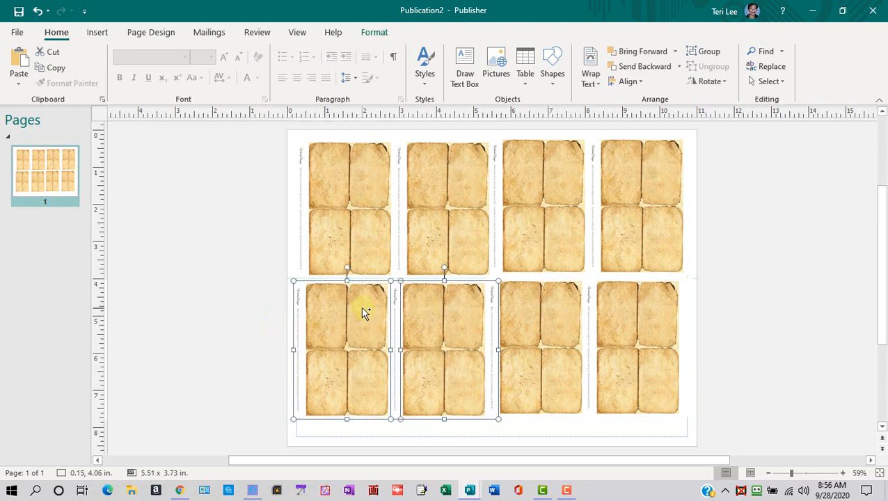
key(Up)
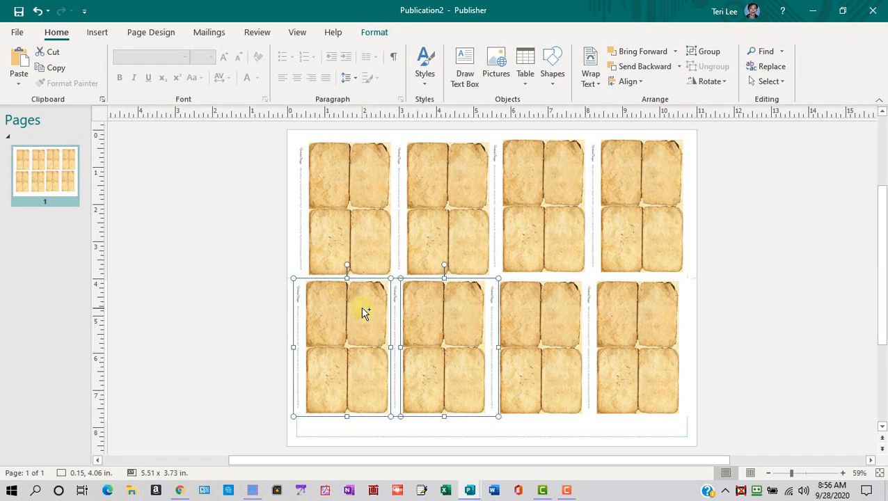
- Nudge the first two pictures of the upper row up until they align with the other two in that row
click(422, 220)
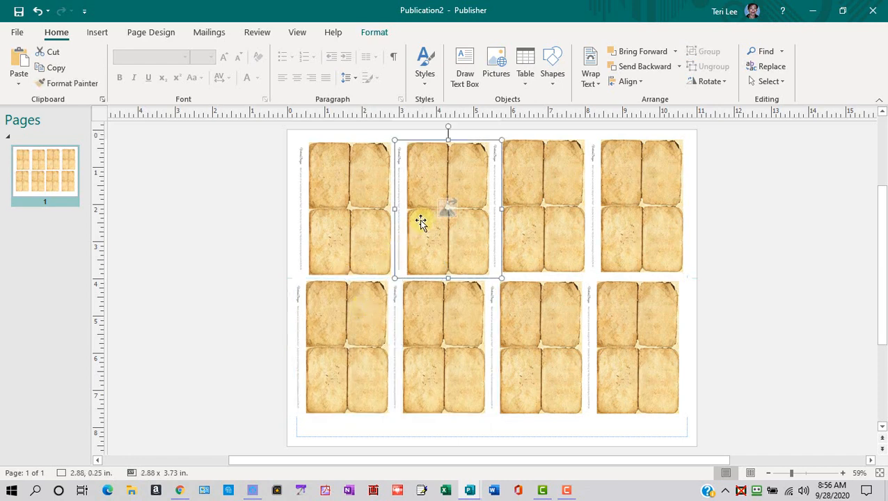
shift+click(357, 235)
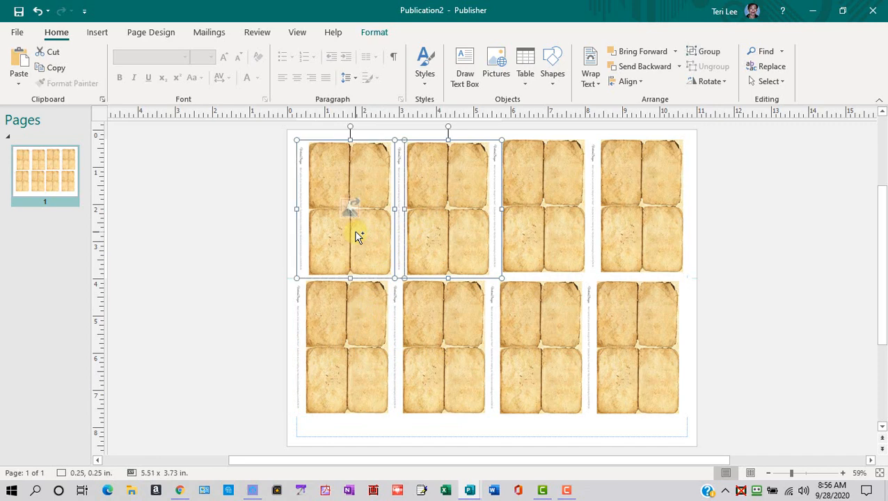
key(Up)
key(Up)
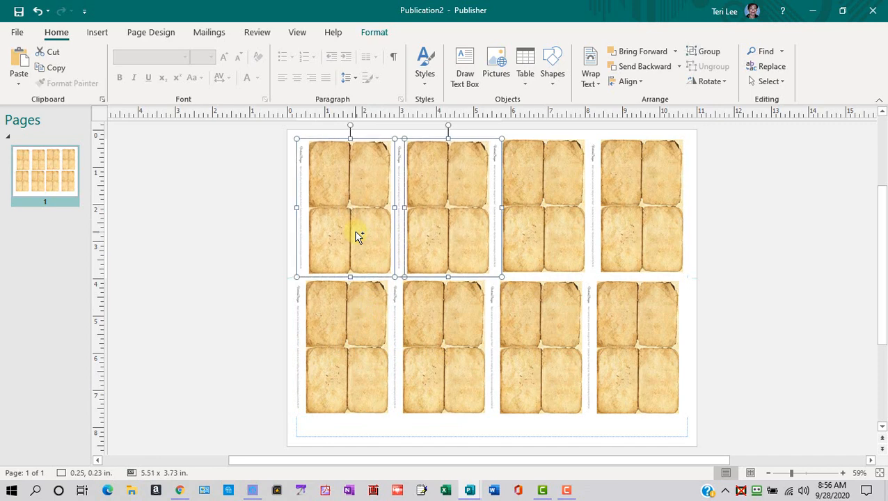
key(Up)
key(Up)
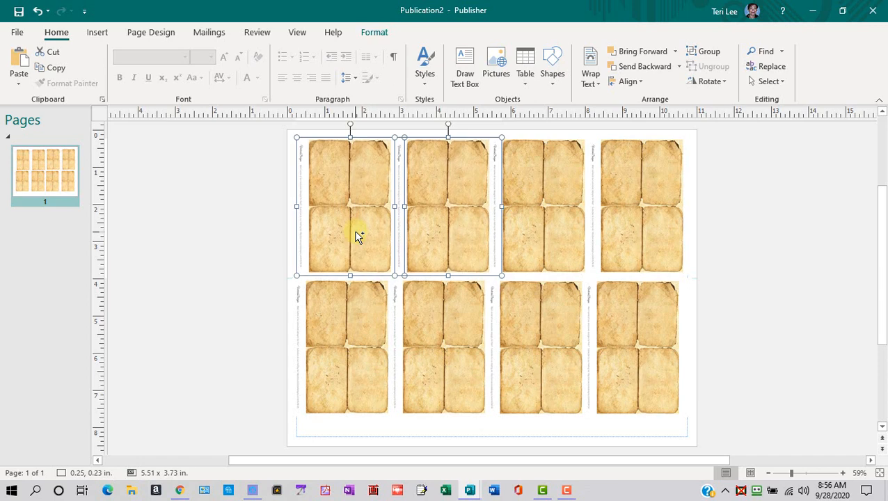
click(432, 431)
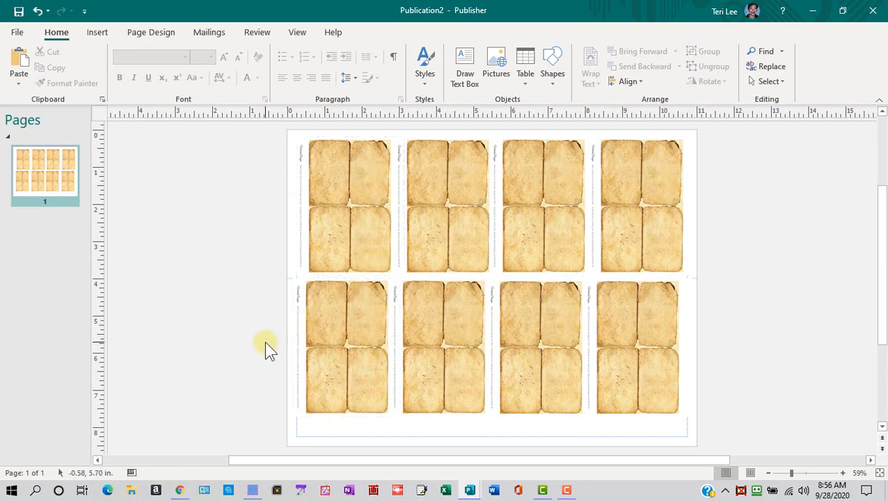
- Select all eight pictures and nudge them down together to about 0.15, 0.33 in, centring them better on the page
key(ctrl+a)
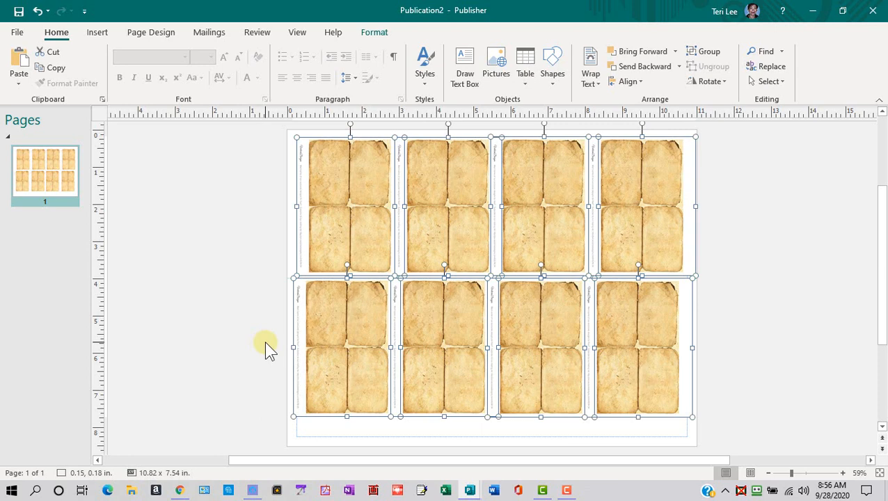
key(Down)
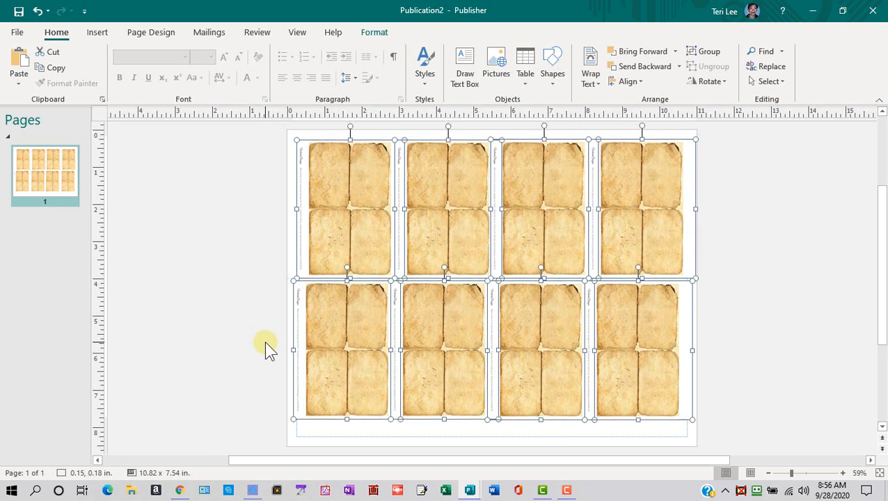
key(Down)
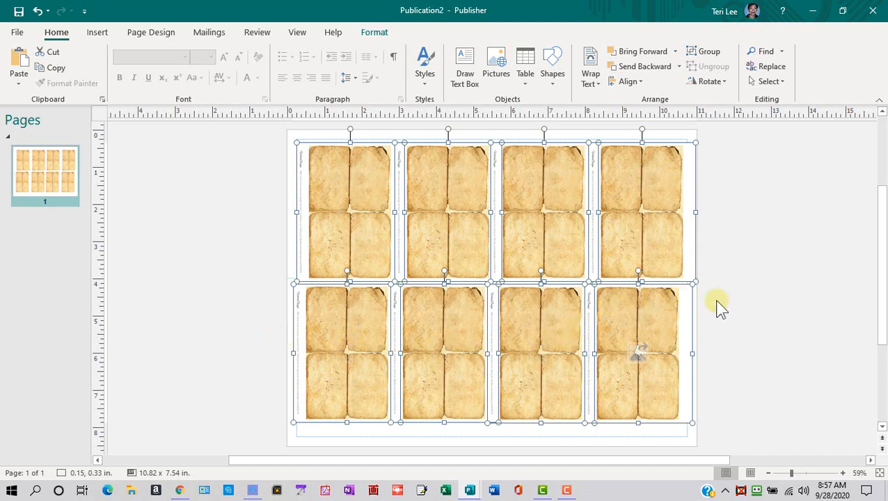
click(740, 348)
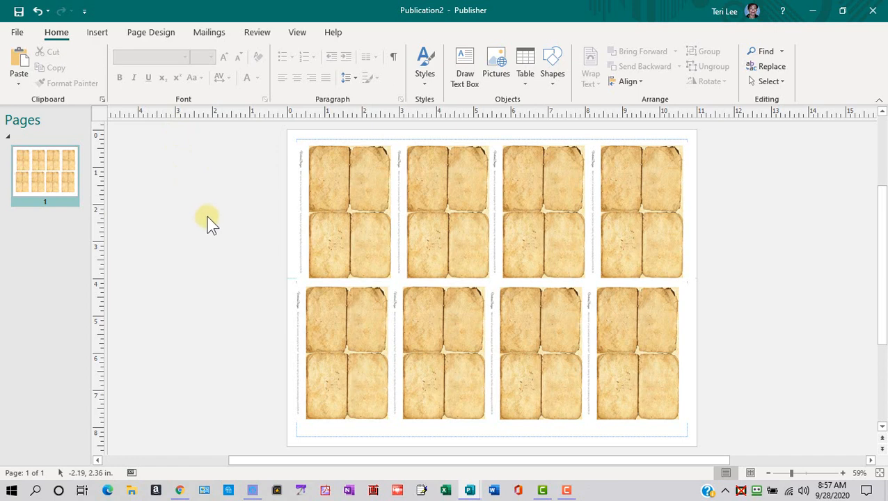
- Open the Save As file dialog to choose a location for the publication
click(17, 34)
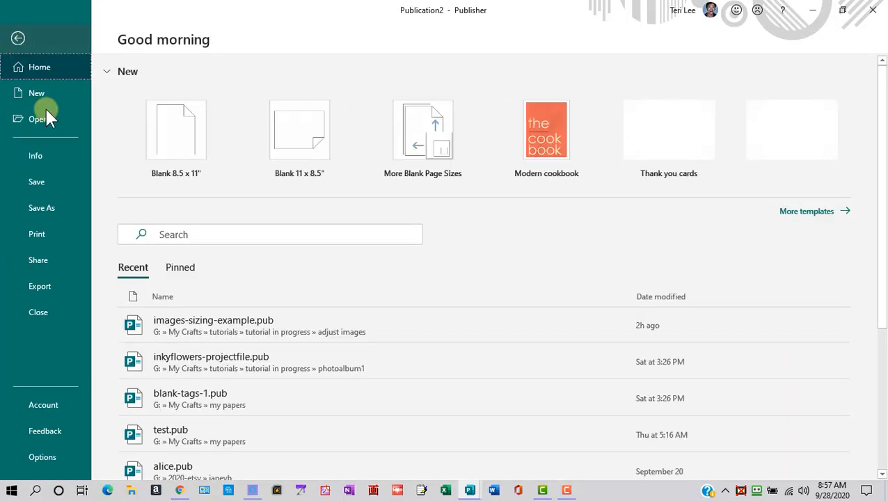
click(67, 178)
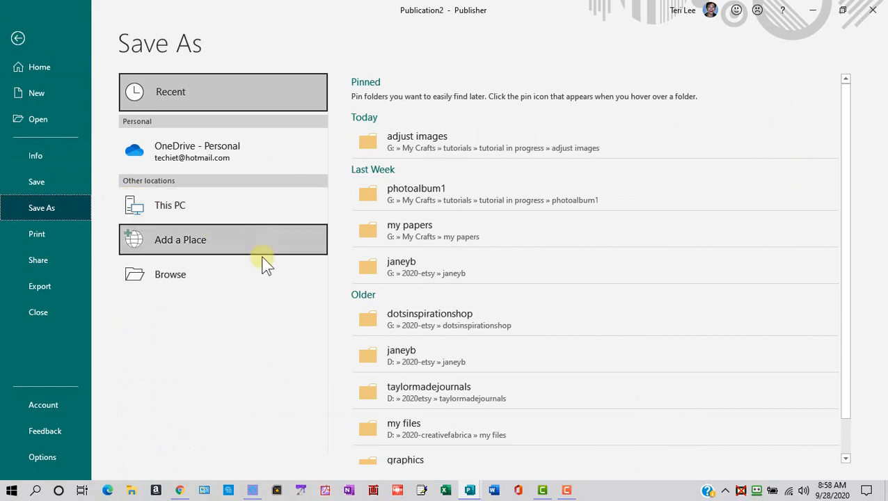
click(199, 275)
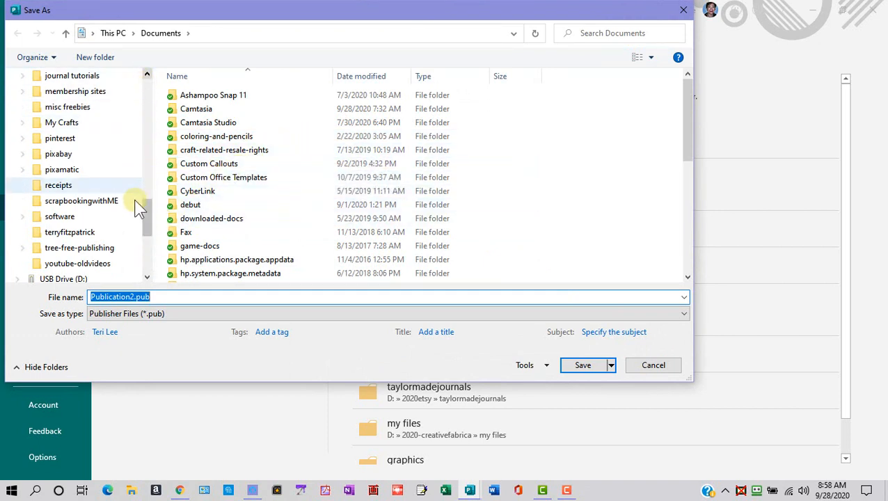
- Find the My Crafts folder in the folder tree and open it as the save location
click(147, 277)
click(147, 277)
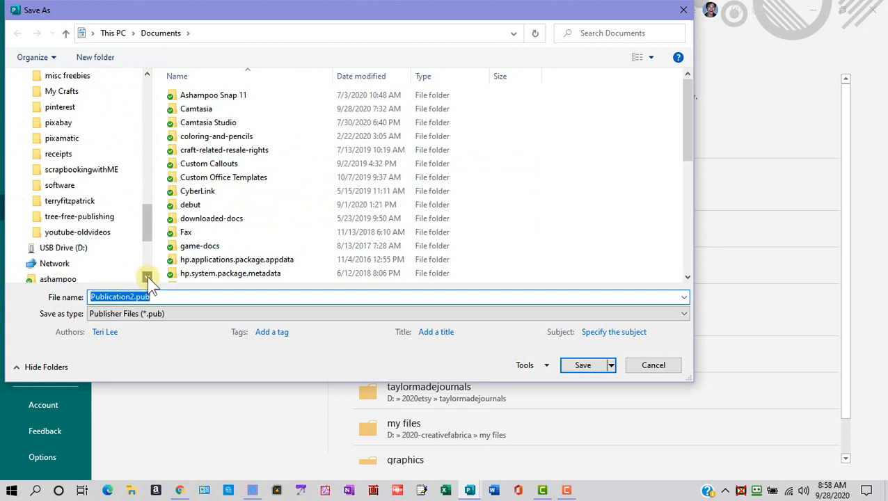
click(147, 277)
click(147, 277)
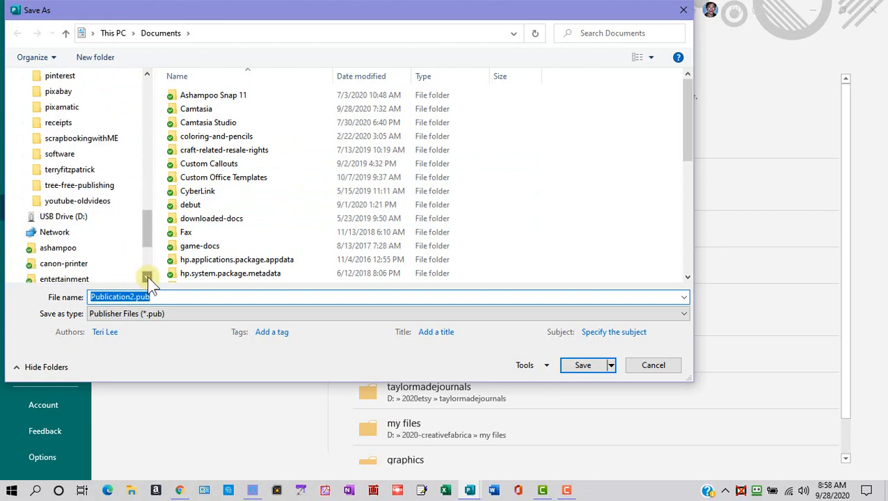
click(147, 73)
click(147, 74)
click(147, 74)
click(147, 73)
click(147, 74)
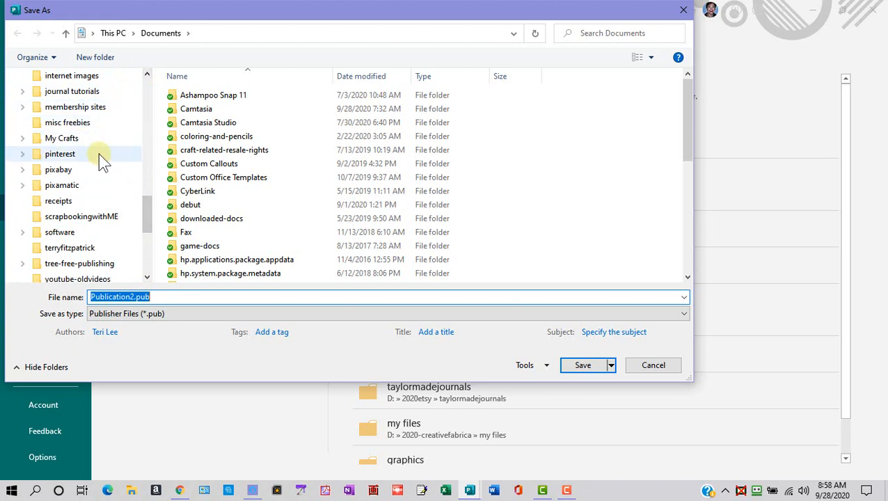
click(128, 138)
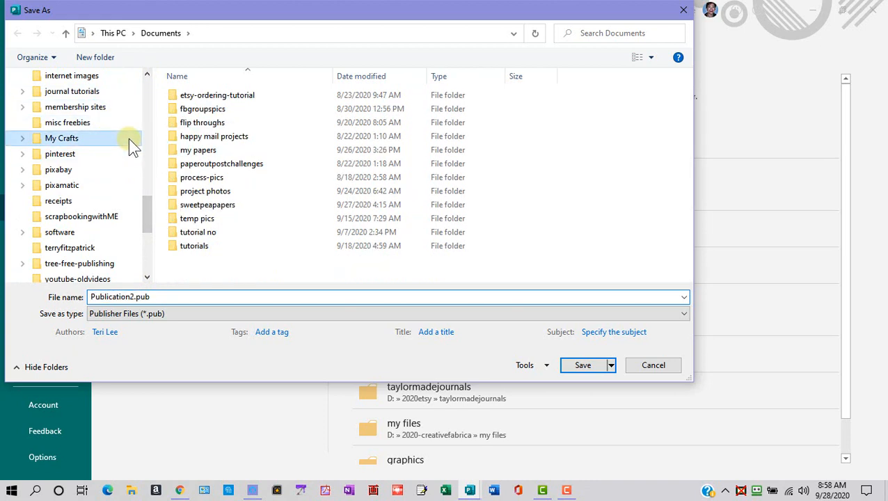
- Set the save location to the adjust images folder inside tutorials > tutorial in progress
double_click(209, 248)
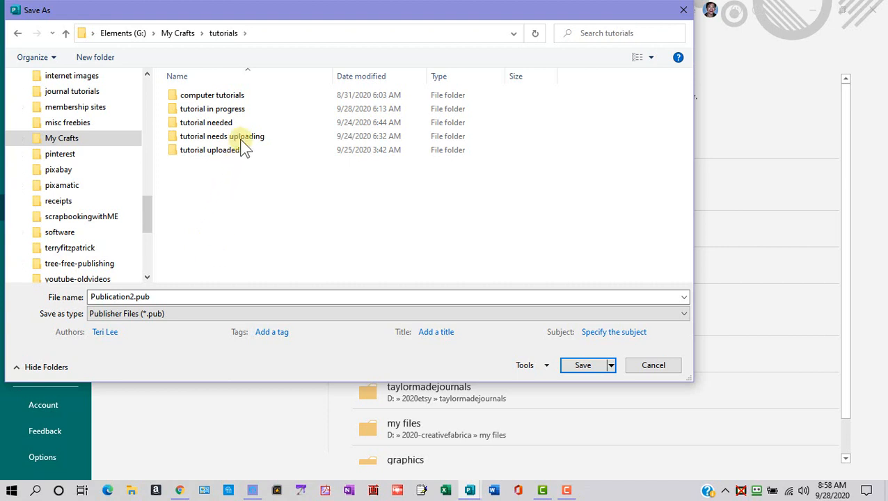
double_click(250, 110)
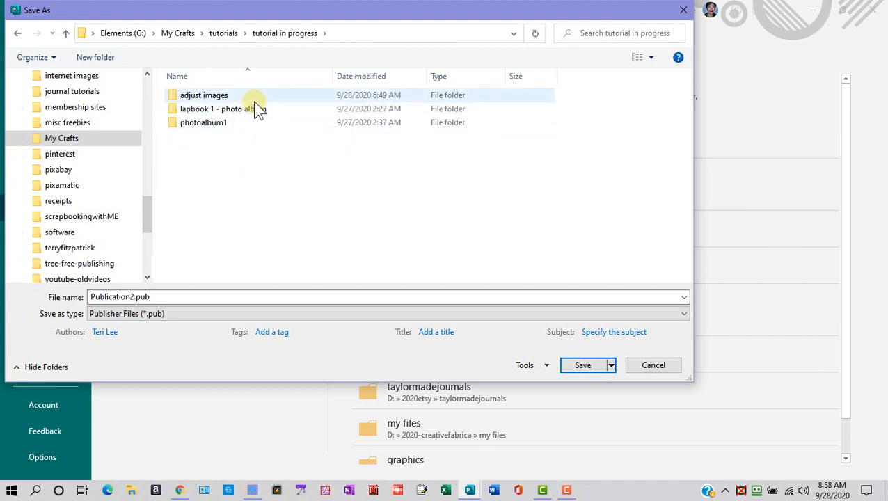
double_click(275, 98)
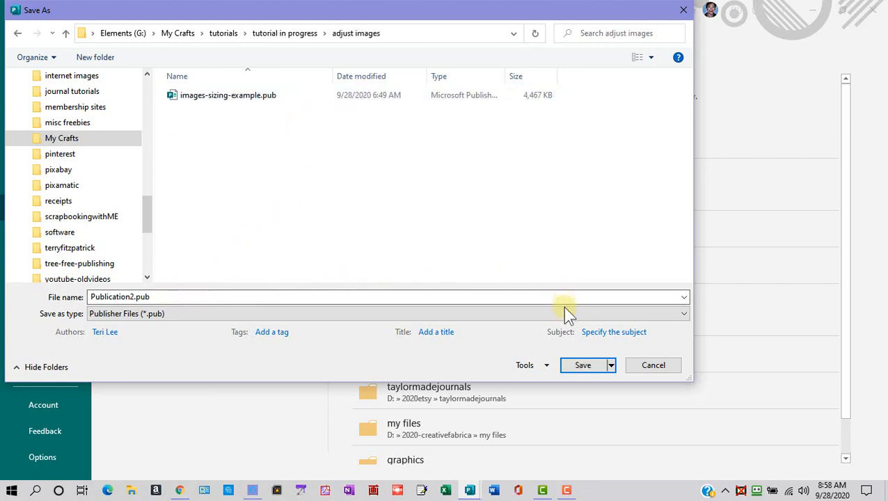
- Replace the default file name with notepages and save the publication
double_click(125, 296)
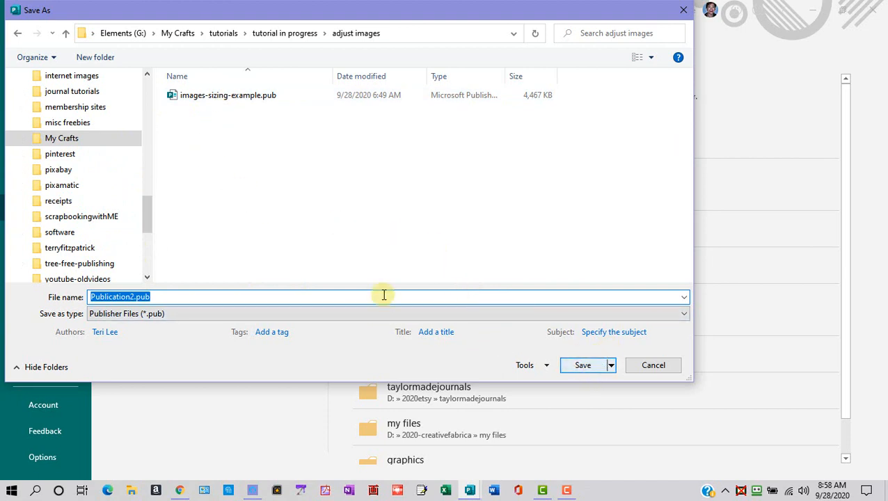
click(133, 298)
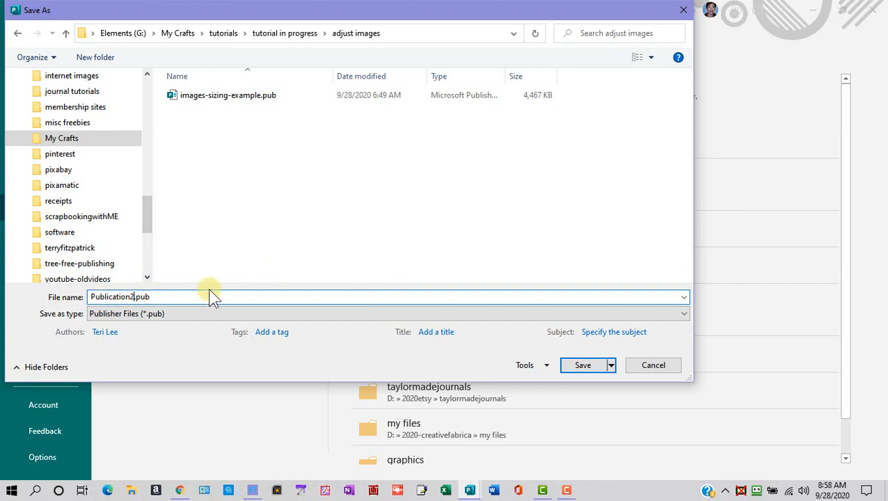
key(BackSpace)
key(BackSpace)
key(BackSpace)
key(BackSpace)
key(BackSpace)
key(BackSpace)
key(BackSpace)
key(BackSpace)
key(BackSpace)
key(BackSpace)
key(BackSpace)
key(BackSpace)
text(notepages)
click(582, 367)
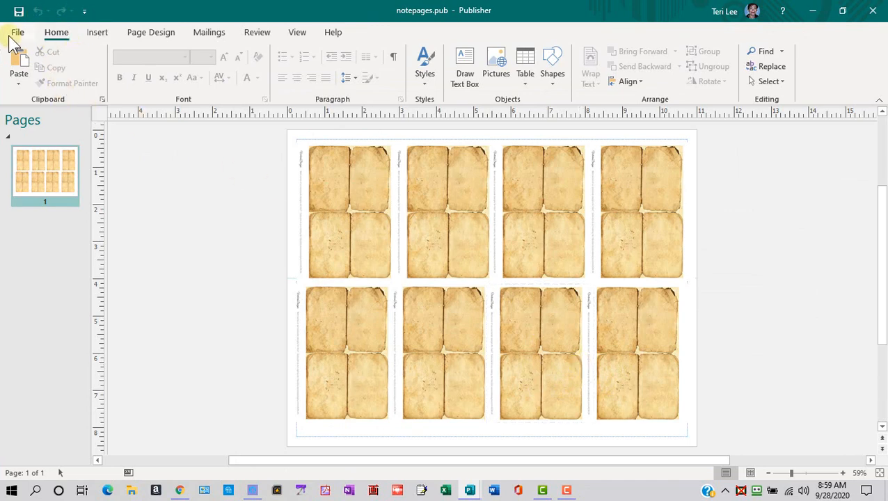
- Add a blank second page and insert the pictures birdjournal (6).jpg and Botanical Journal Labels (1).jpg from the 00all-all folder
click(96, 34)
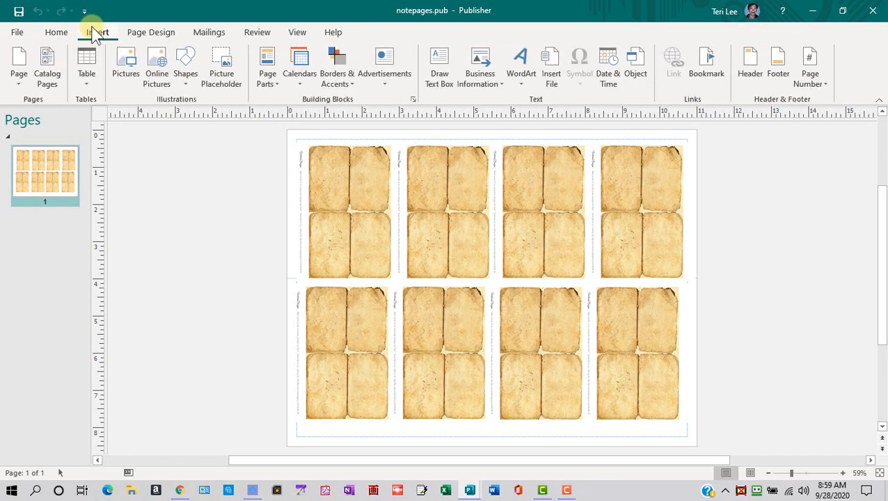
click(23, 67)
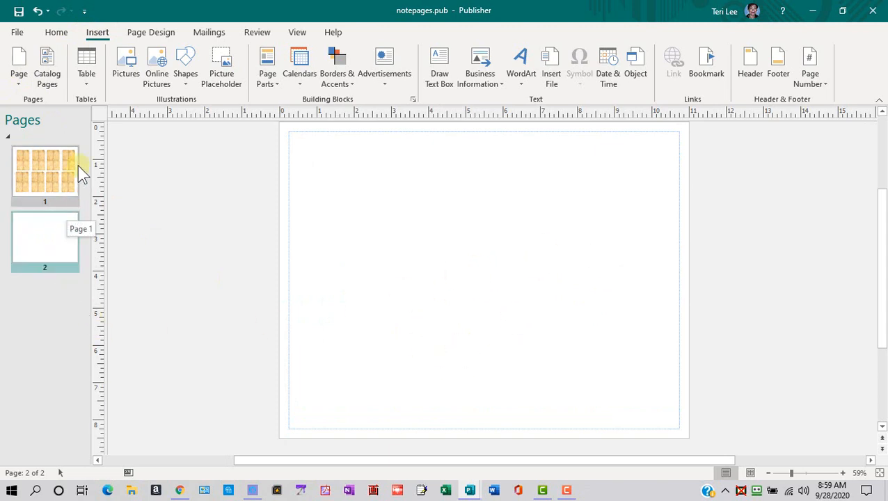
click(126, 61)
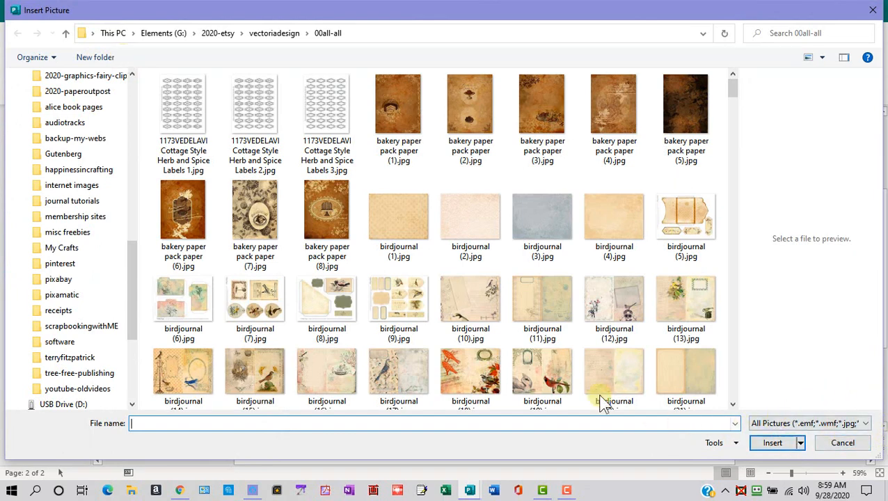
click(199, 323)
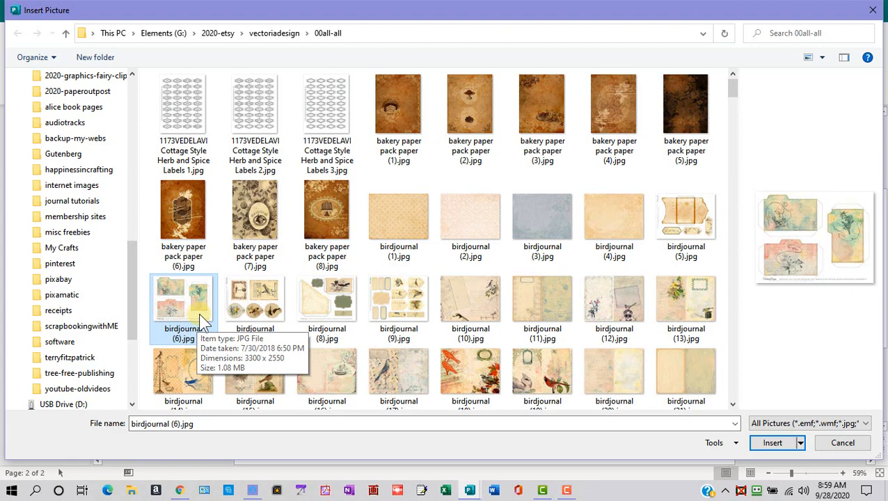
scroll(199, 313, down, 3)
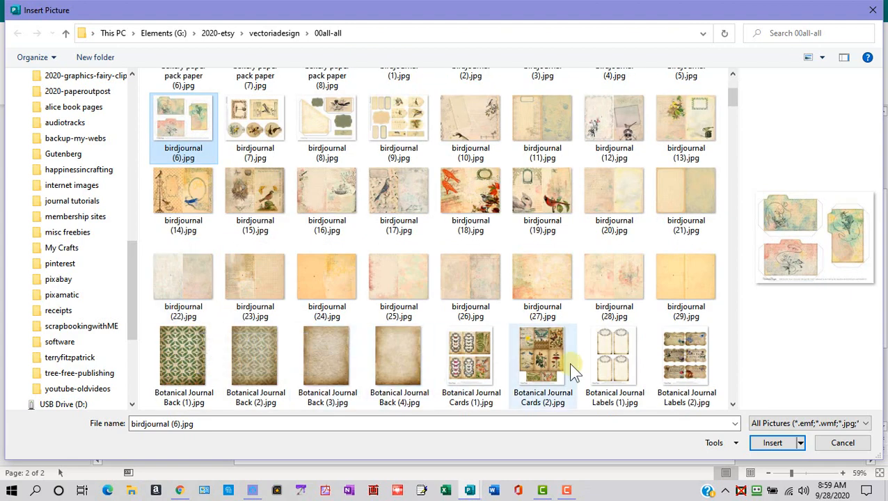
ctrl+click(592, 359)
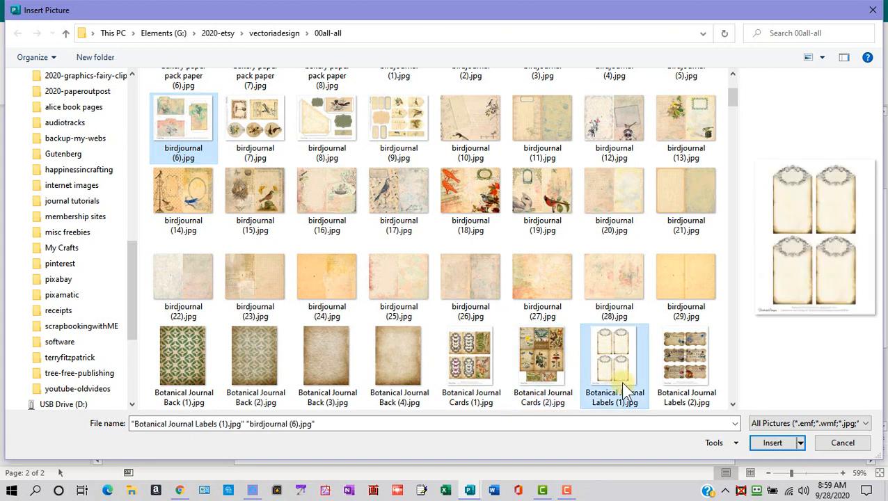
click(790, 448)
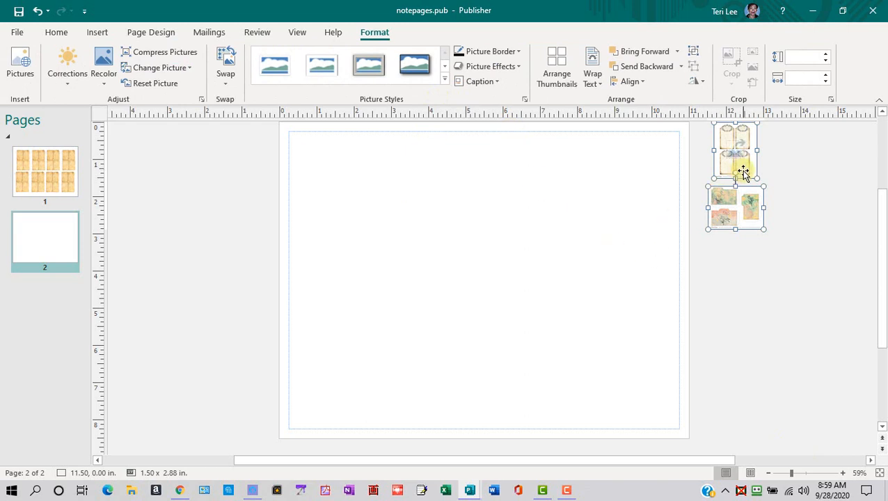
click(798, 168)
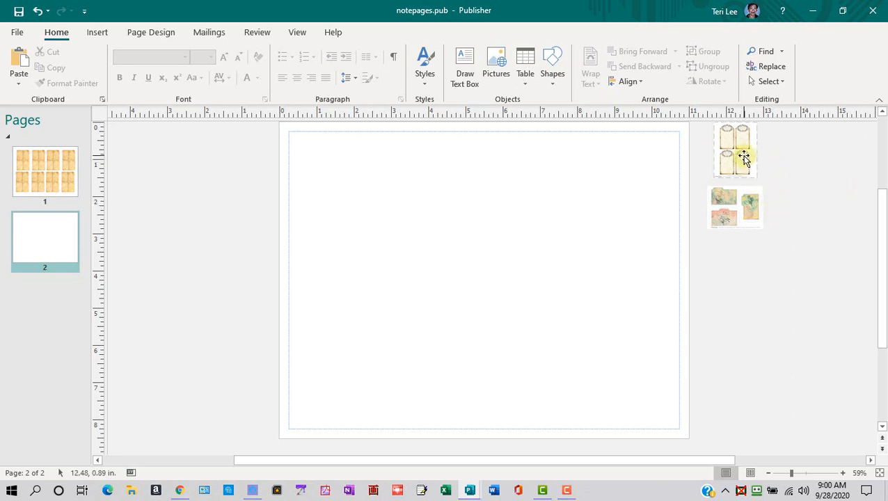
- Bring the label picture onto the page, enlarge it to about 2.65 x 3.42 in, and snap it to the upper-left margin corner
drag(744, 158, 392, 218)
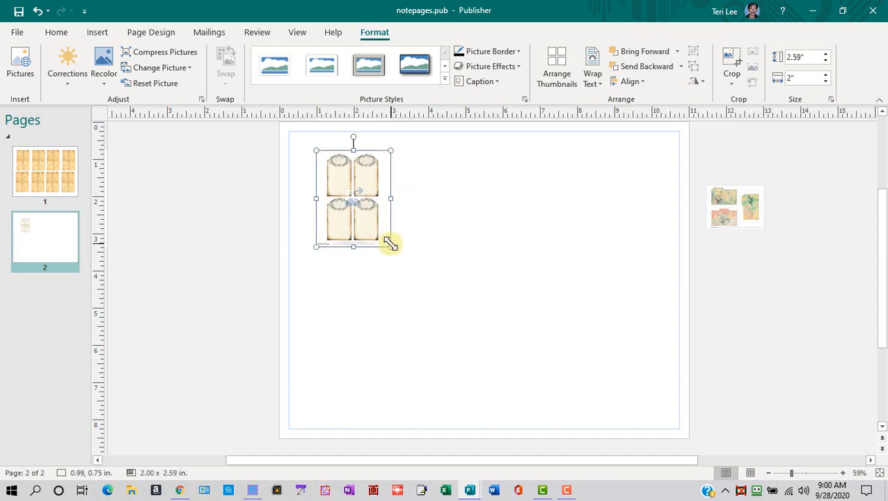
drag(390, 242, 413, 265)
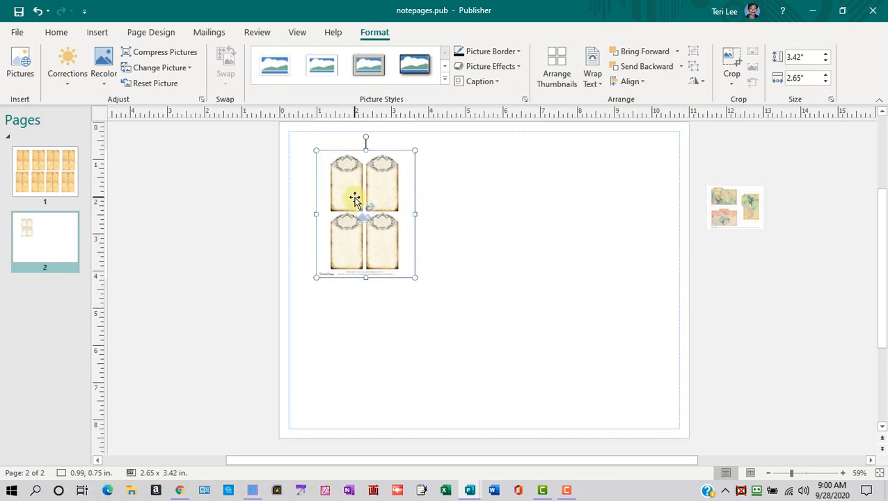
drag(353, 198, 324, 170)
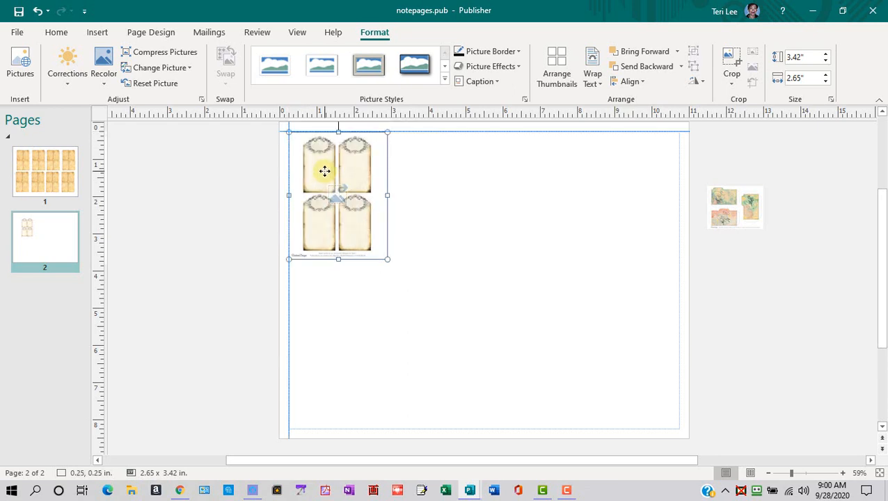
- Duplicate the label picture and place the copy beside the first at about 2.55, 0.25 in
right_click(346, 207)
click(402, 236)
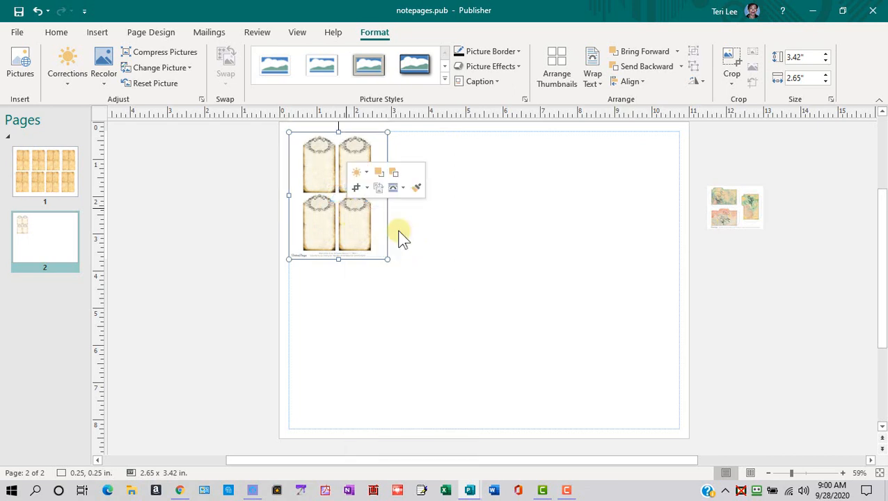
right_click(440, 209)
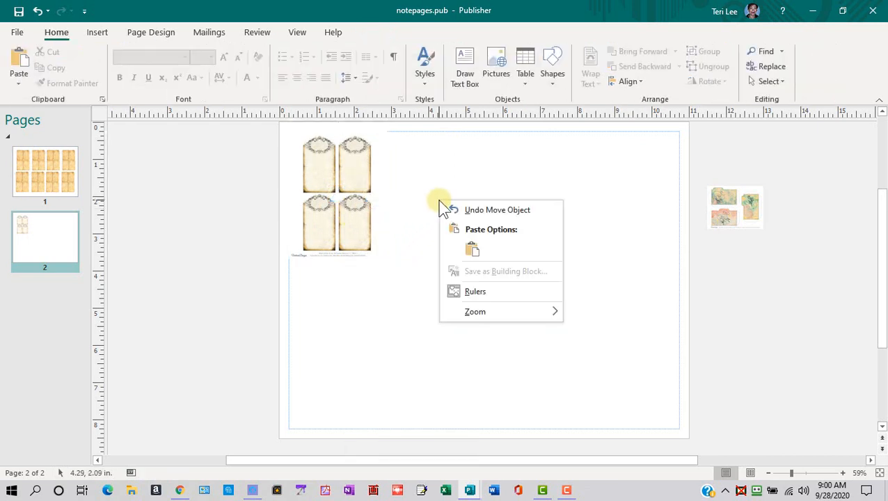
click(474, 251)
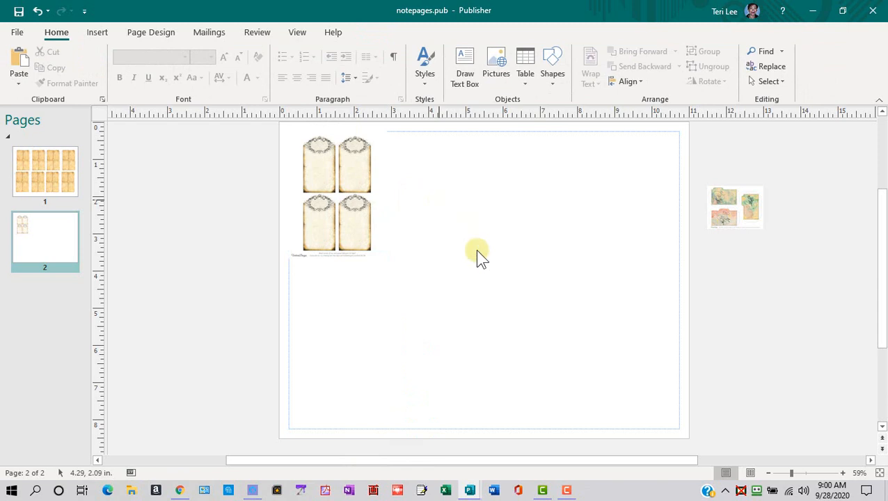
drag(473, 233, 412, 162)
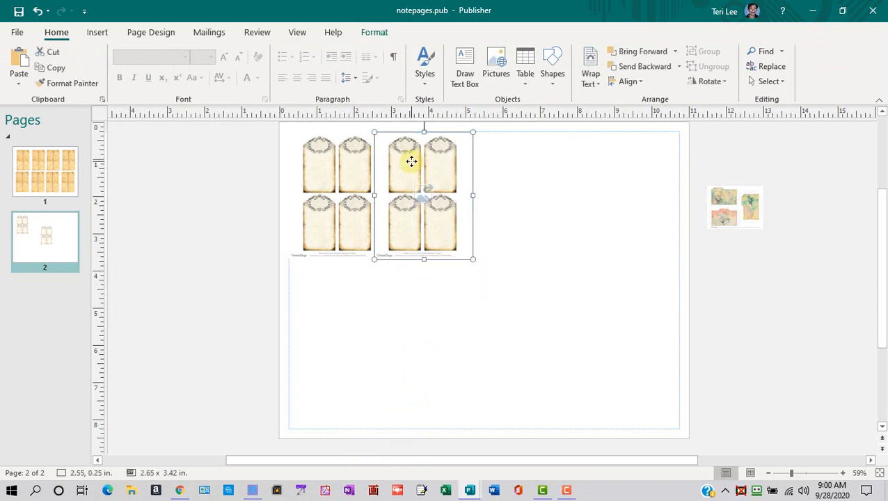
- Paste a third label picture and align it beside the second one in the upper row
click(530, 292)
right_click(531, 292)
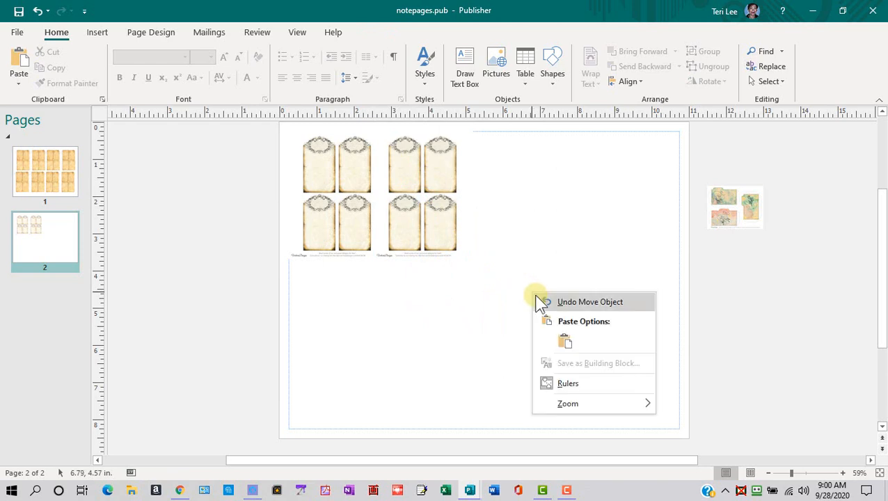
click(565, 341)
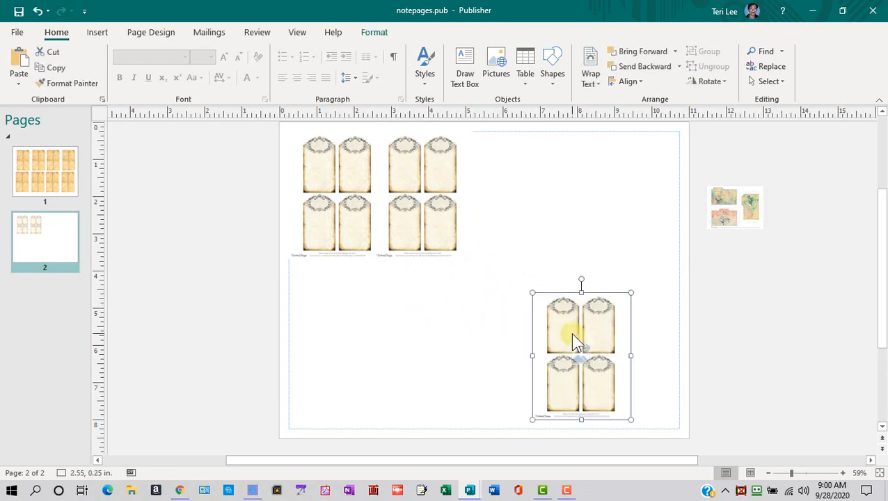
drag(573, 334, 496, 187)
click(507, 315)
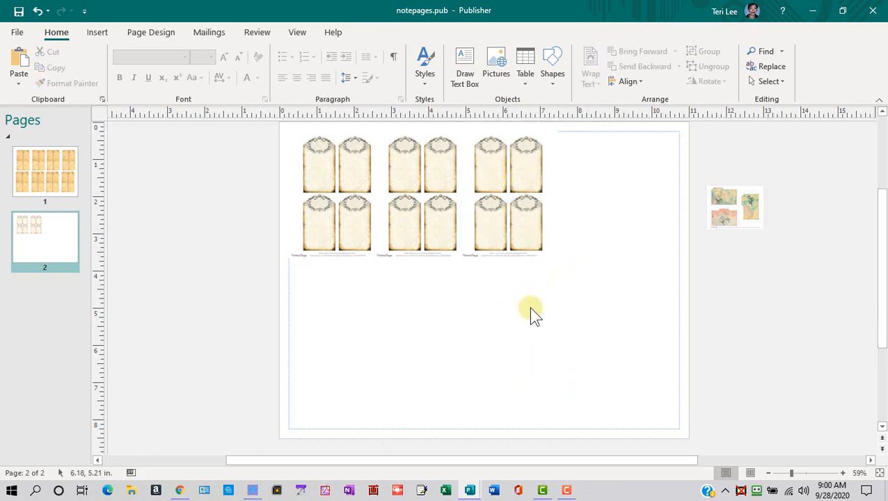
- Place the file folder picture below the labels near the left margin and enlarge it proportionally to about 5.27 x 4.07 in
drag(746, 204, 337, 302)
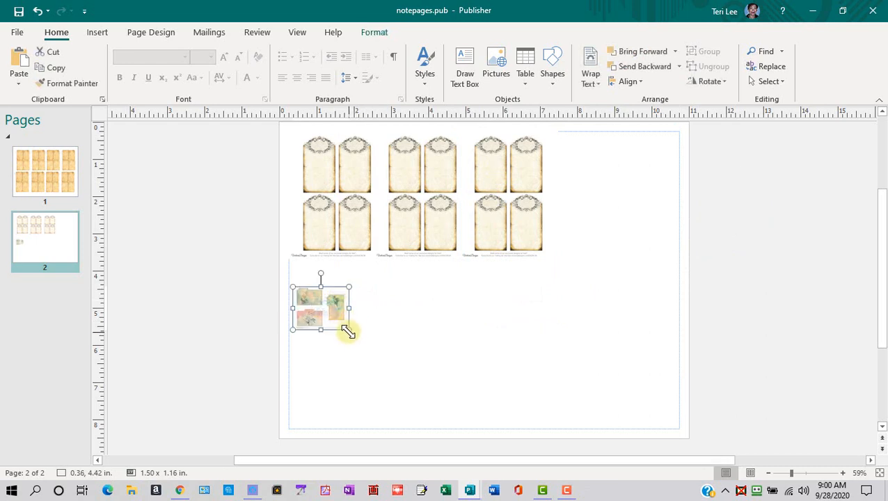
drag(348, 332, 470, 421)
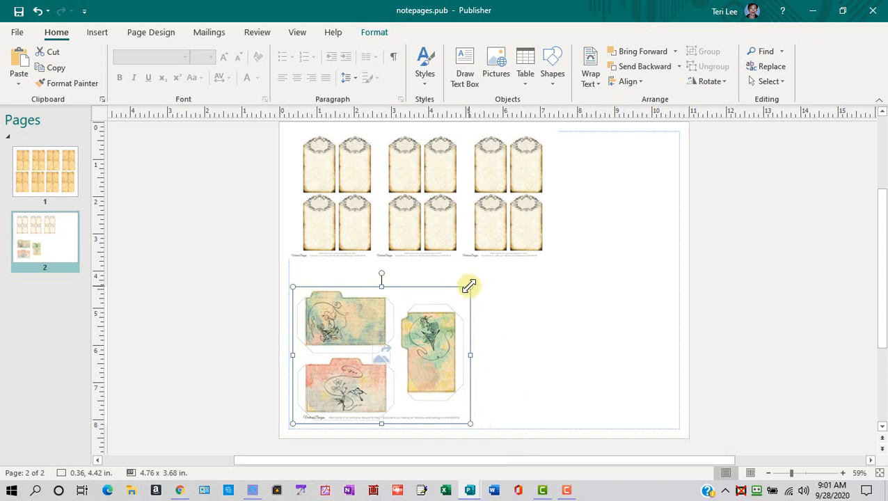
drag(469, 286, 487, 276)
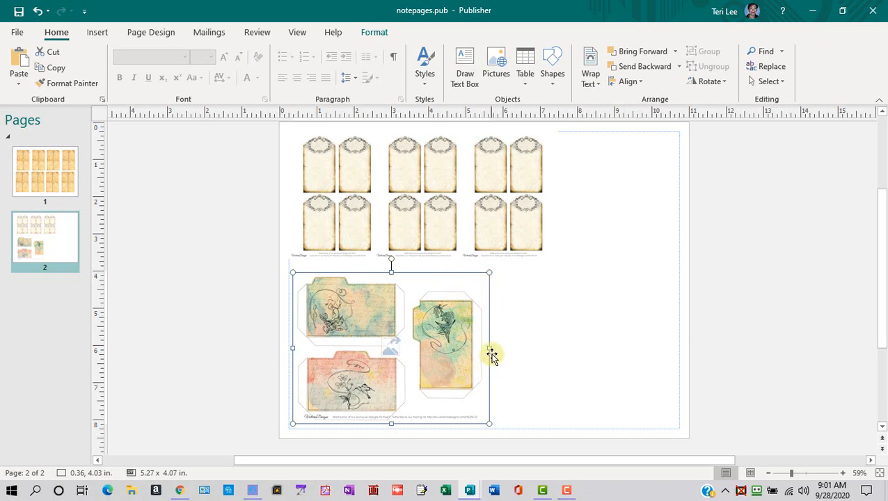
- Try stretching only the folder picture's width to about 6.34 in, undo that resize, and check the list of undoable actions
drag(488, 348, 527, 348)
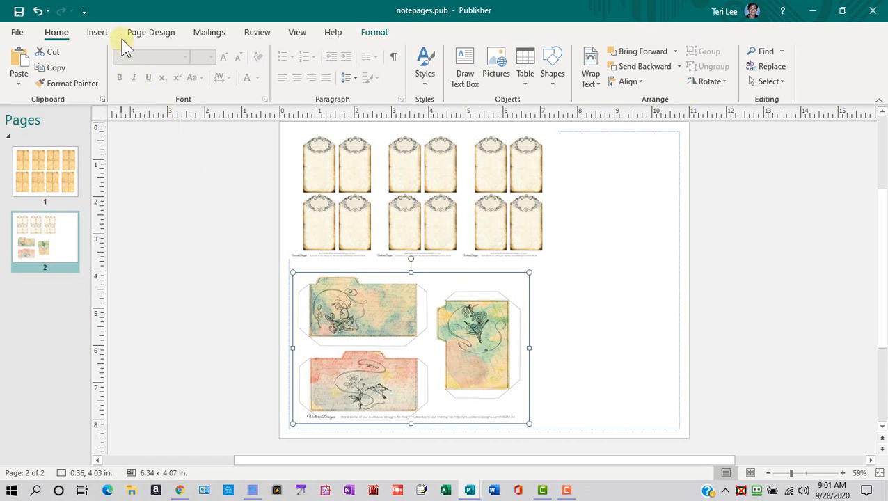
click(38, 12)
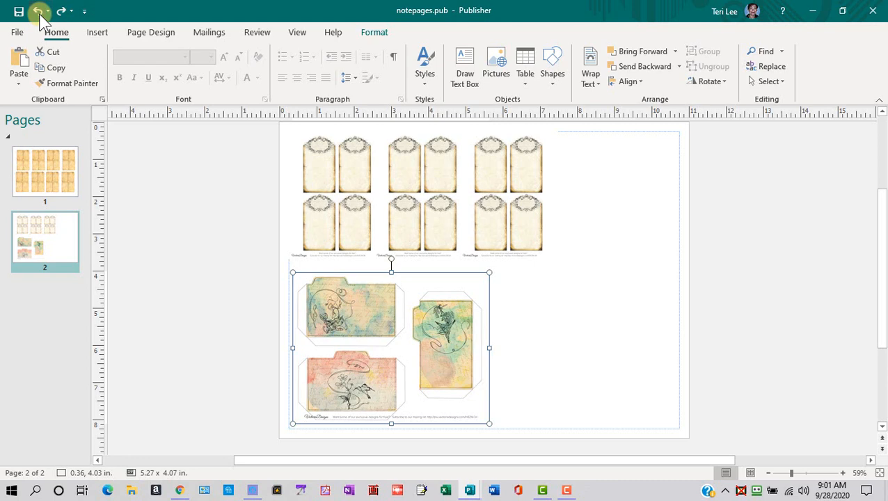
click(48, 12)
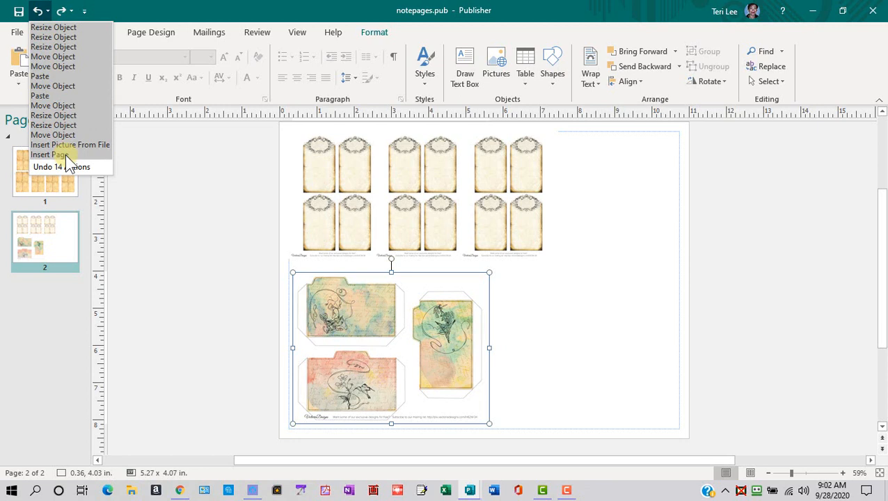
click(180, 160)
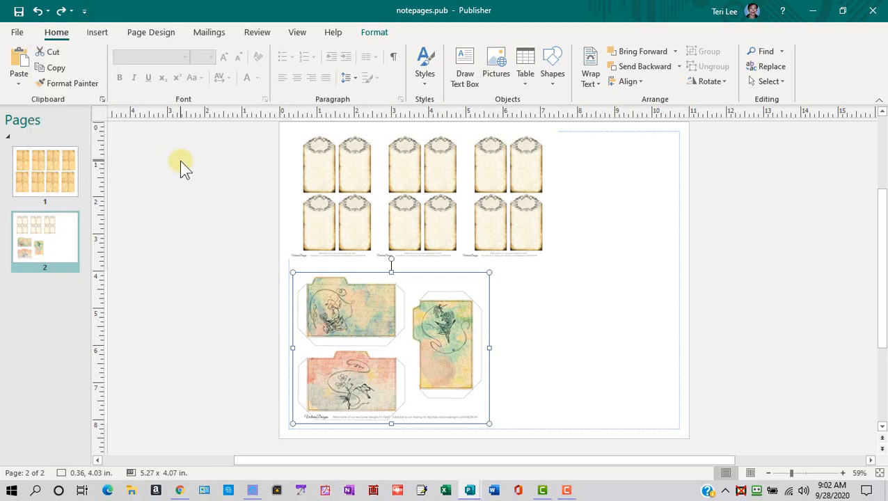
- Duplicate the file folder picture and place the copy to its right at about 5.52, 3.67 in, within the page margins
right_click(474, 352)
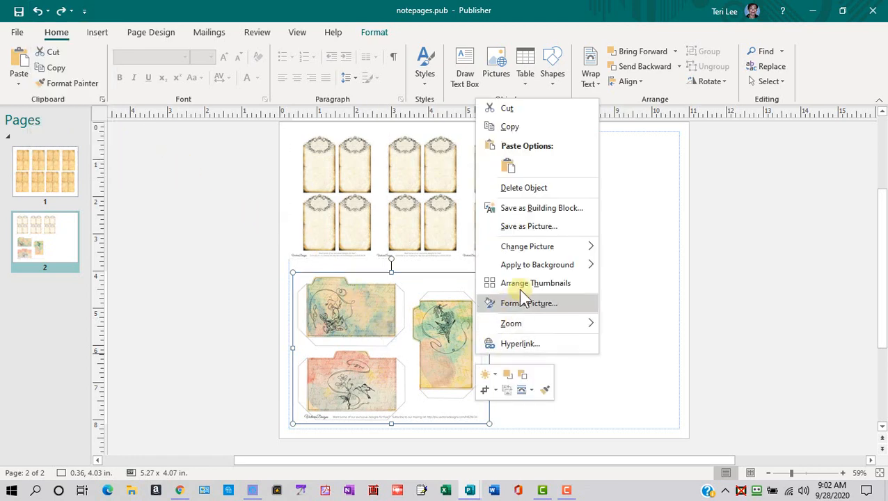
click(583, 127)
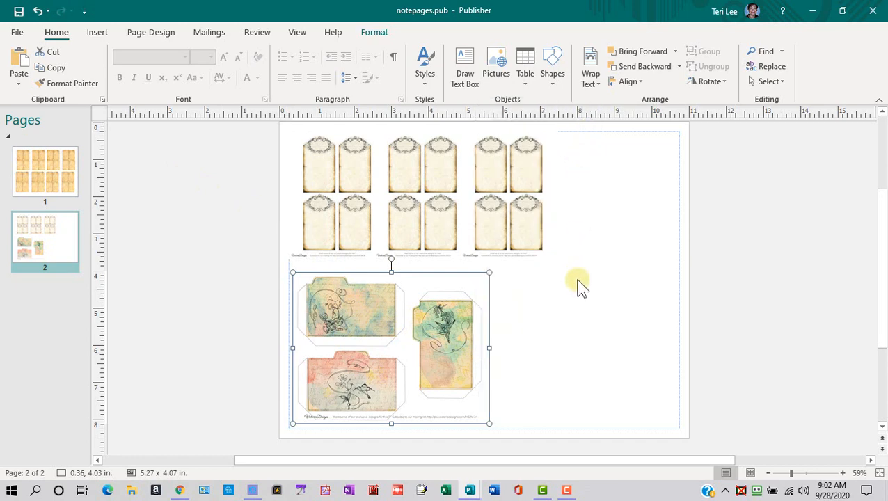
click(561, 345)
right_click(561, 344)
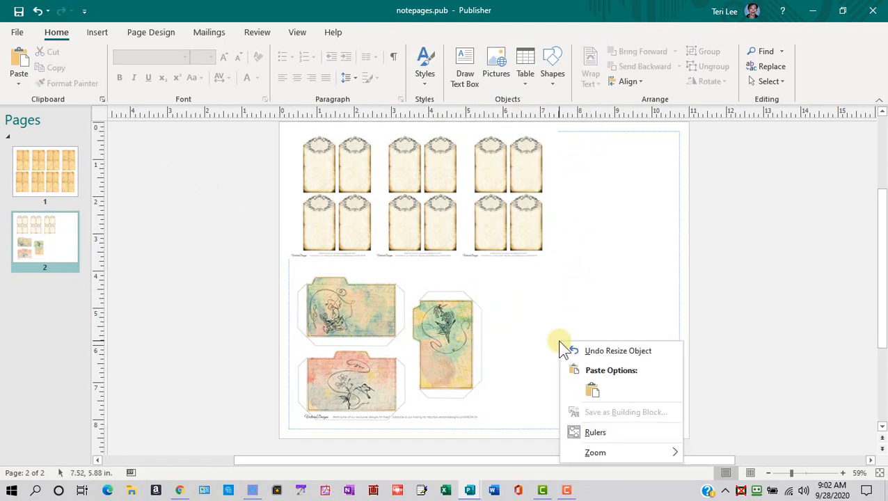
click(595, 390)
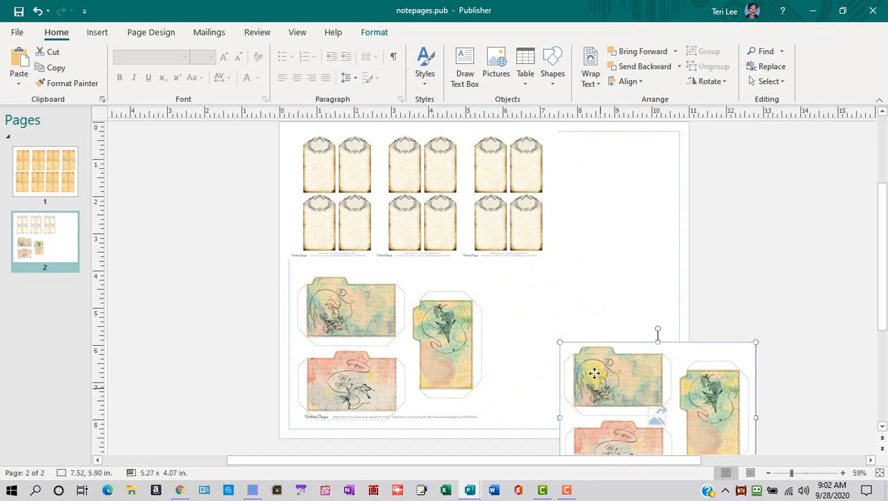
drag(593, 374, 529, 305)
drag(526, 306, 525, 307)
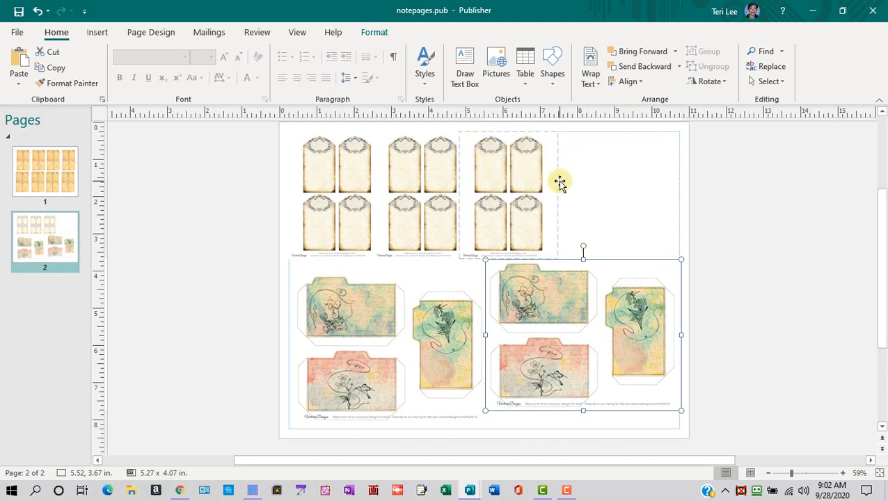
click(596, 176)
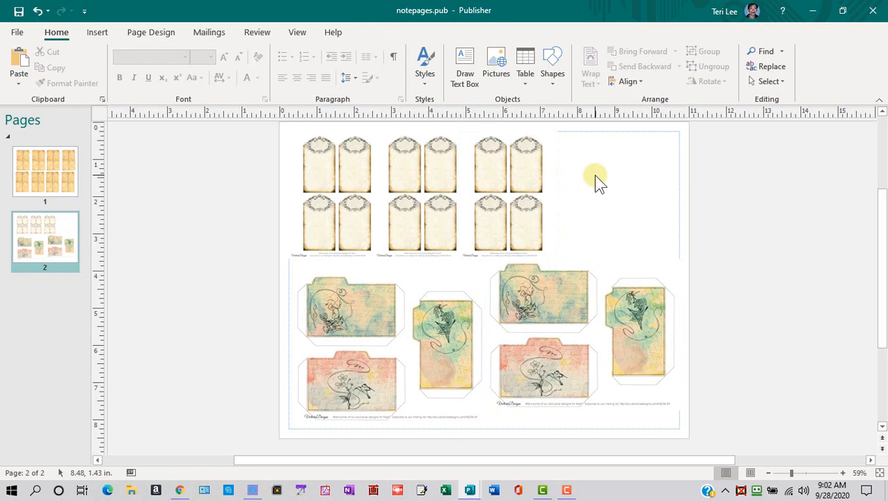